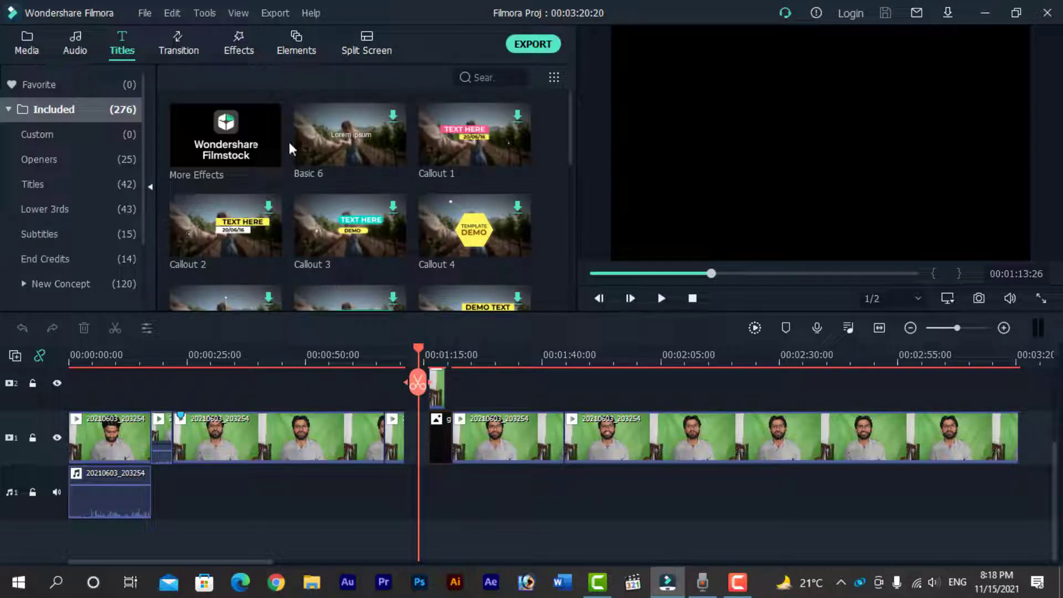
Open the transitions library, look into the Ripple & Dissolve category and display the 3D transitions
left_click(181, 50)
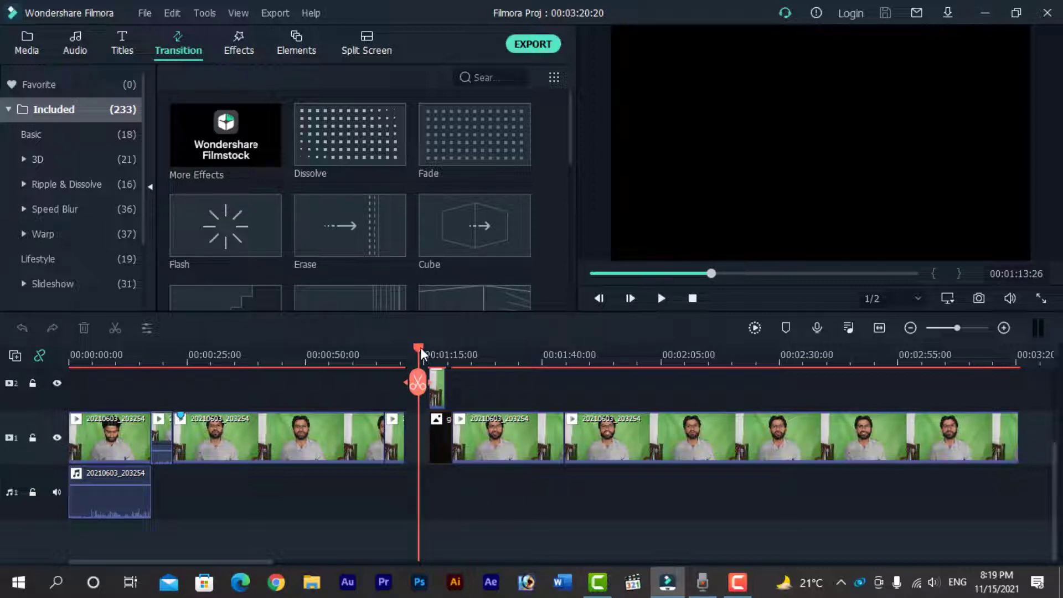
left_click_drag(420, 347, 373, 354)
left_click(408, 356)
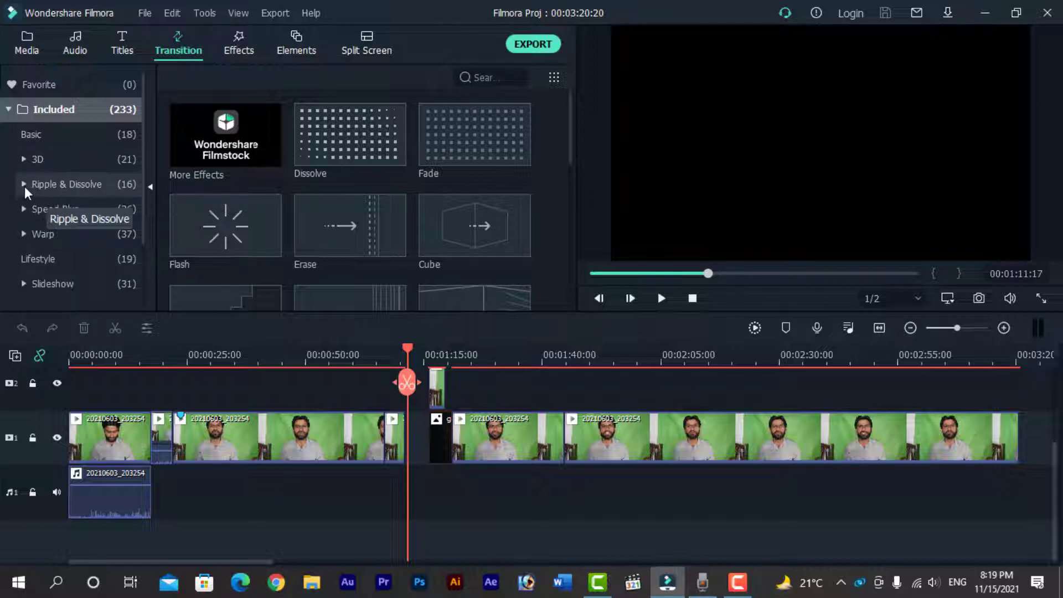
left_click(24, 185)
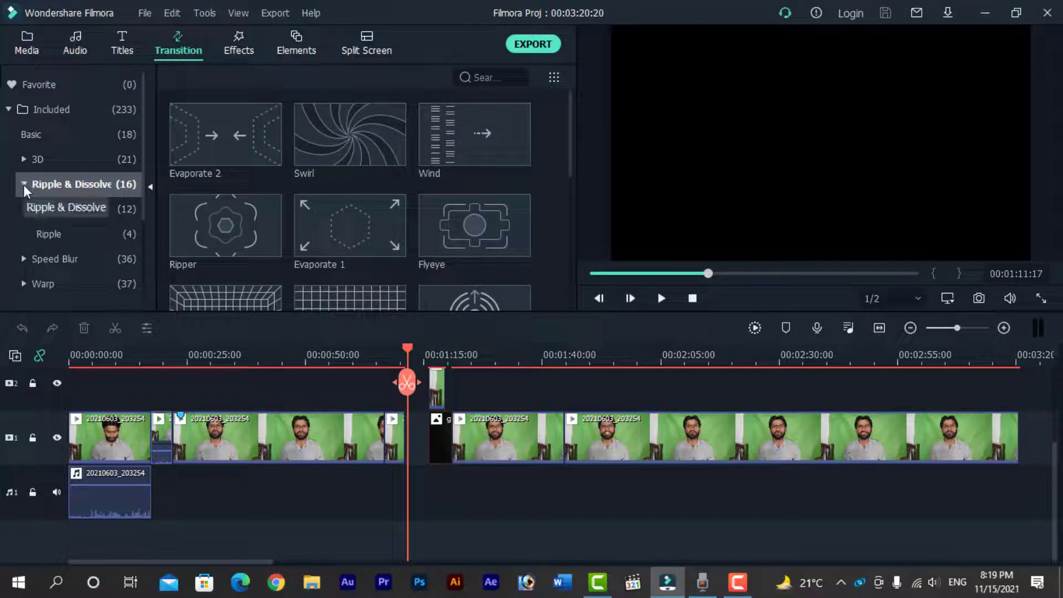
left_click(23, 185)
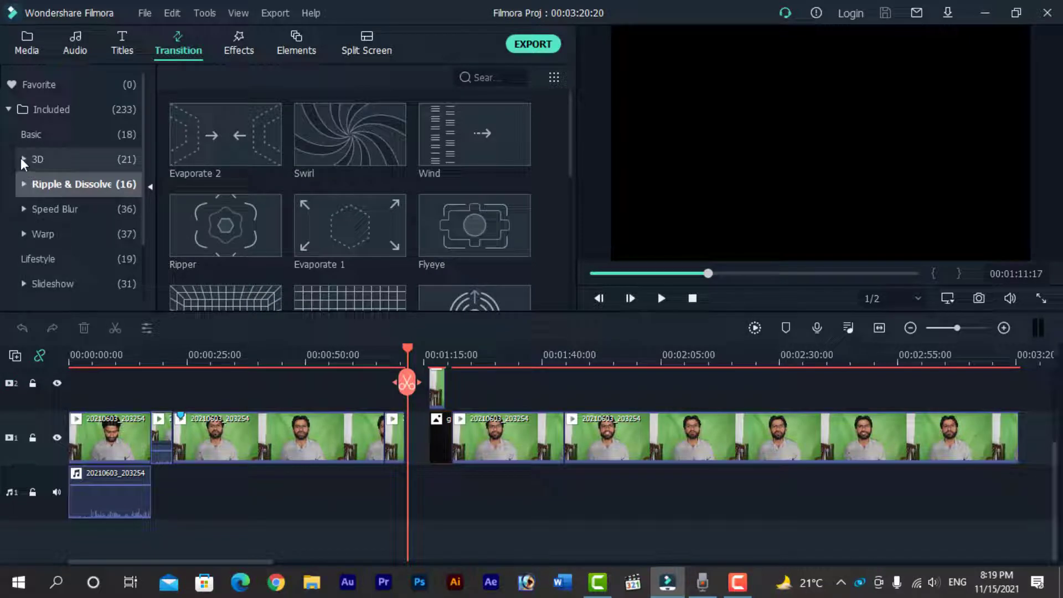
left_click(23, 159)
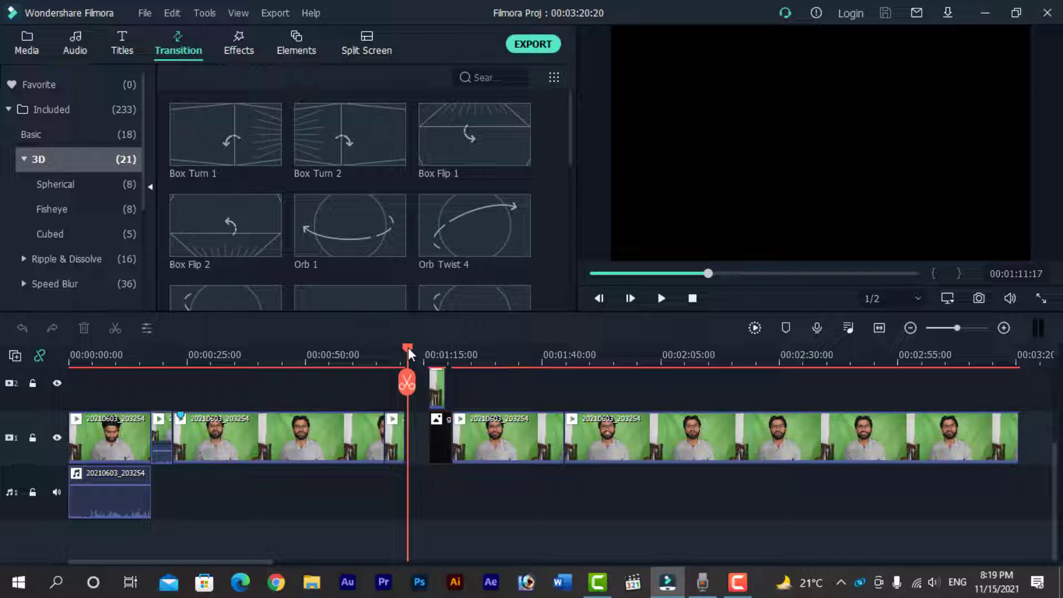
Move the short clip on video track 1 away from the long clip after it and back until the two touch
left_click_drag(408, 347, 450, 363)
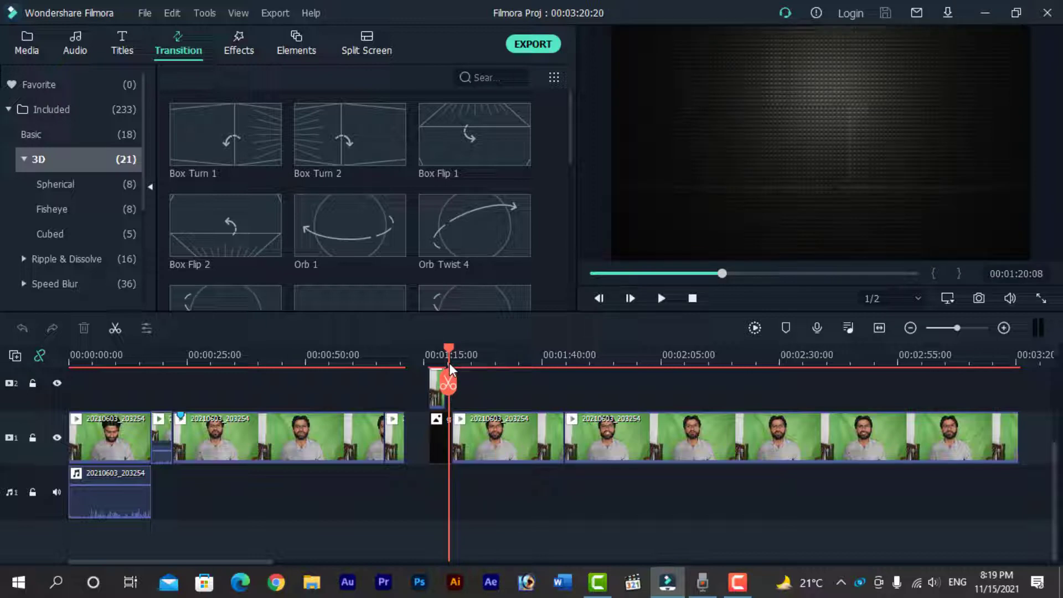
left_click_drag(449, 363, 487, 363)
left_click(514, 424)
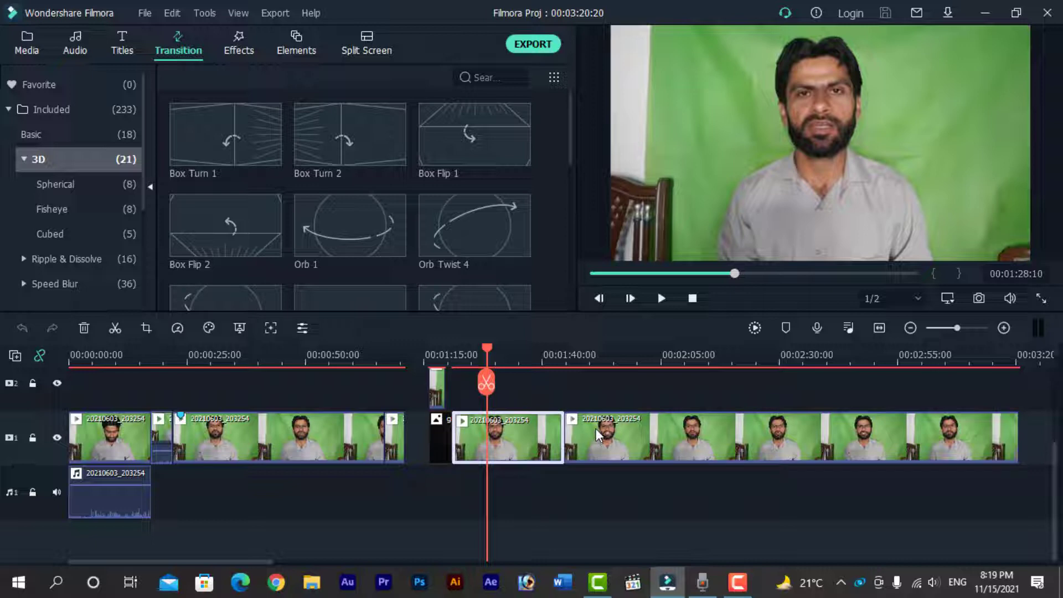
left_click_drag(519, 426, 516, 453)
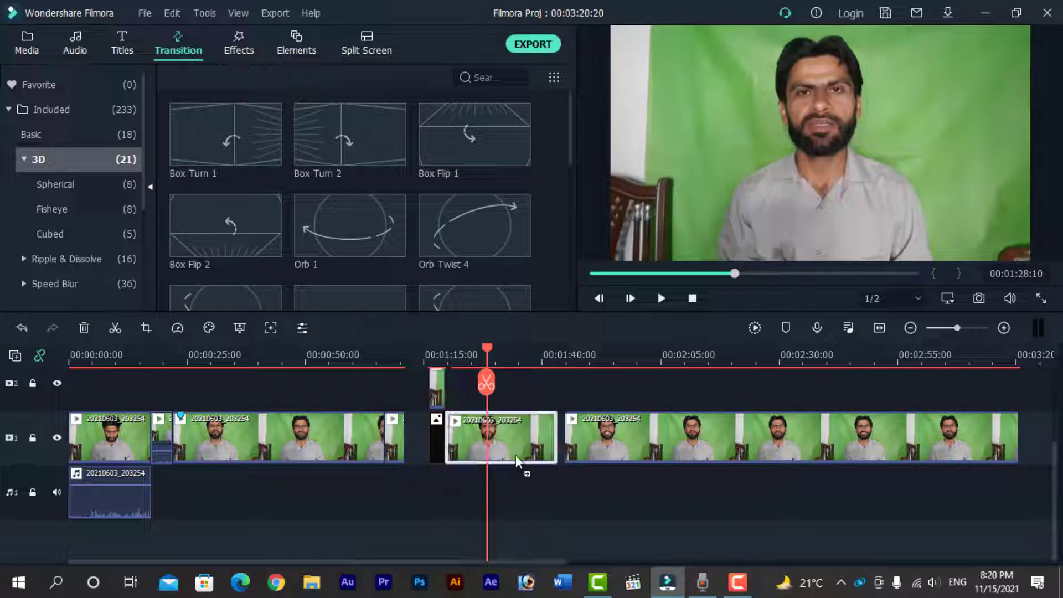
left_click(616, 437)
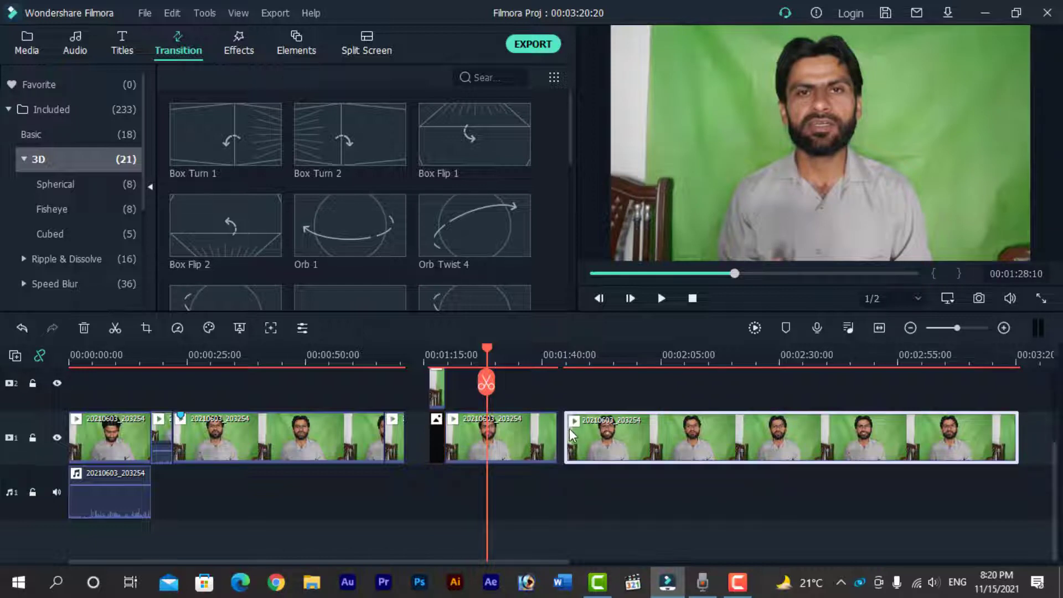
left_click_drag(551, 427, 534, 426)
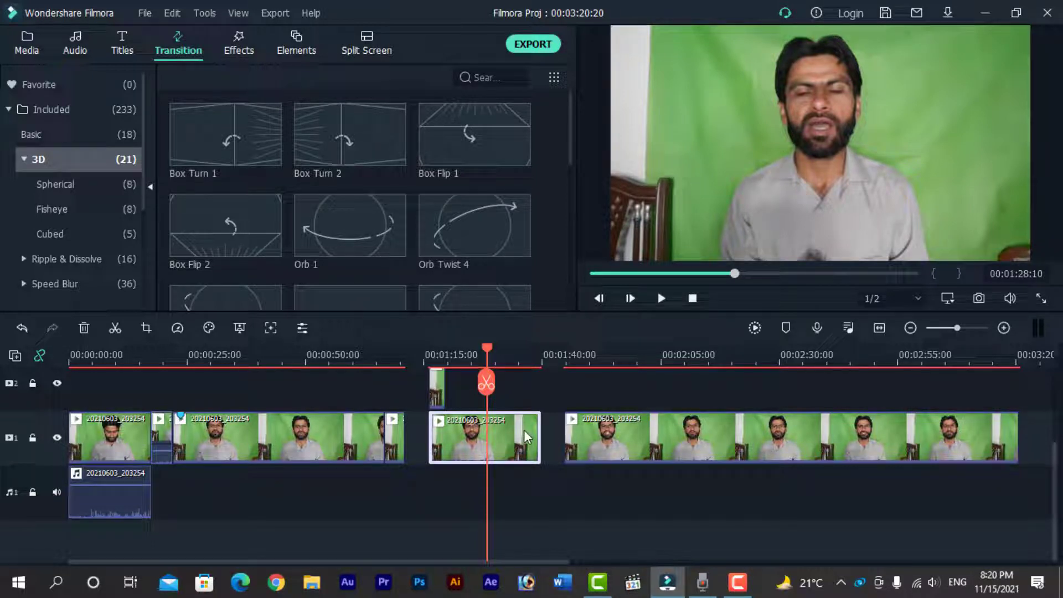
left_click_drag(525, 430, 546, 431)
Apply the Box Turn 1 transition at the cut between the two adjoining clips and play it back
mouse_move(198, 235)
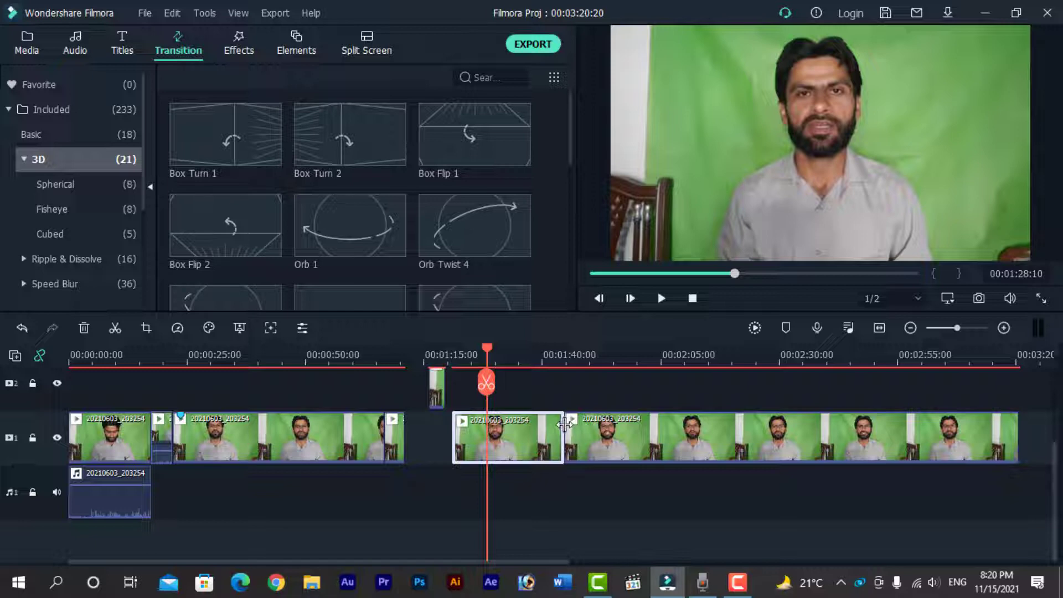
mouse_move(231, 141)
left_click_drag(266, 150, 562, 443)
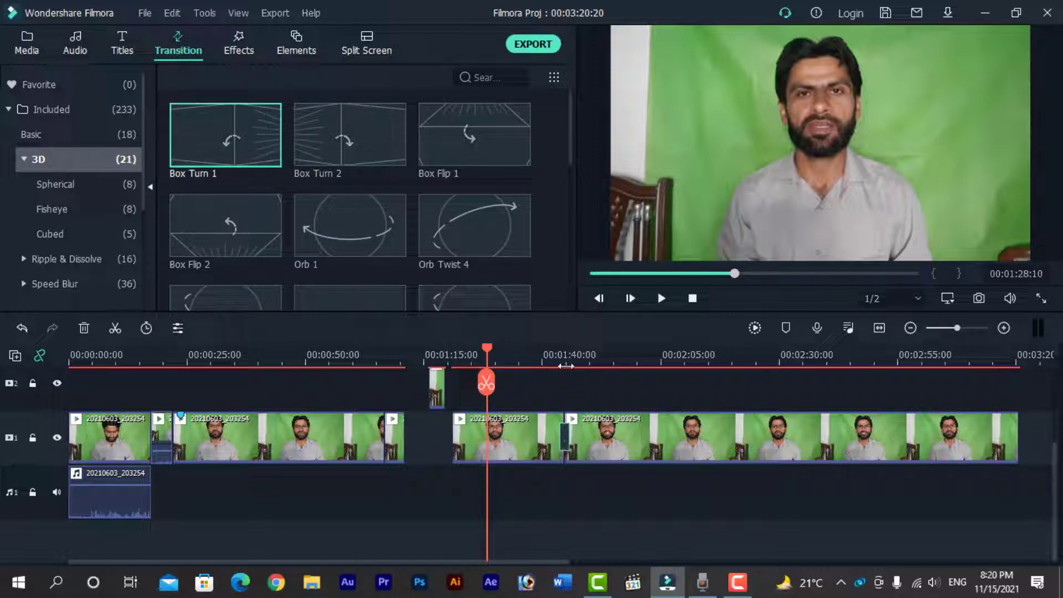
left_click(566, 366)
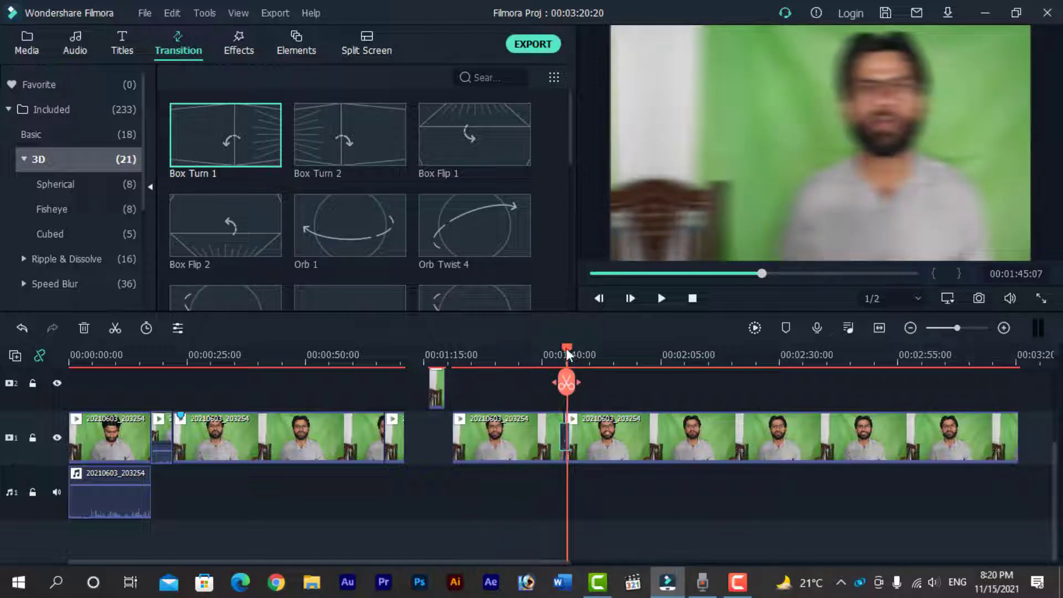
left_click_drag(566, 349, 558, 351)
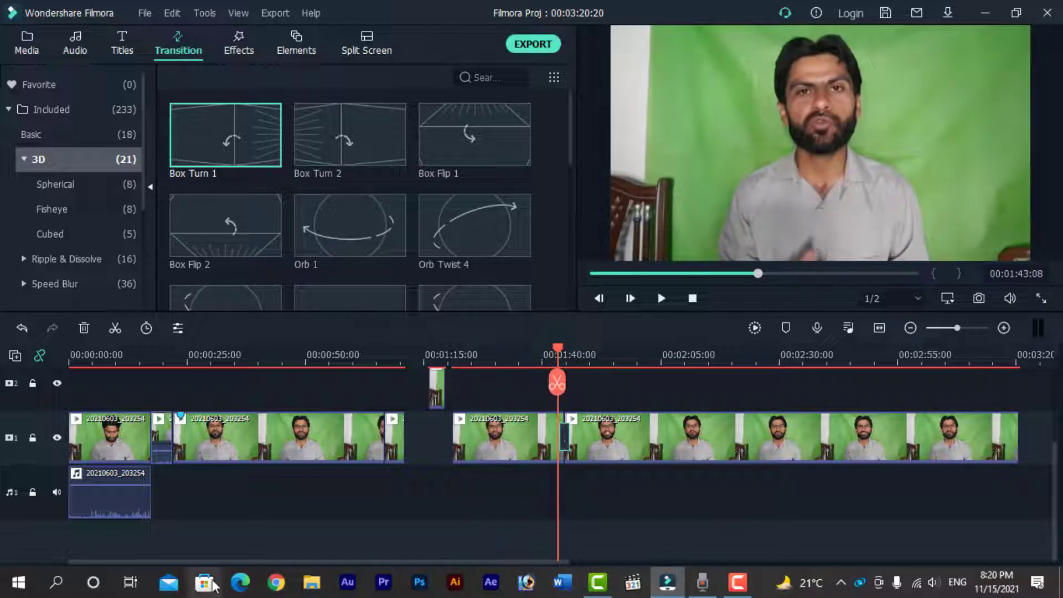
key("space")
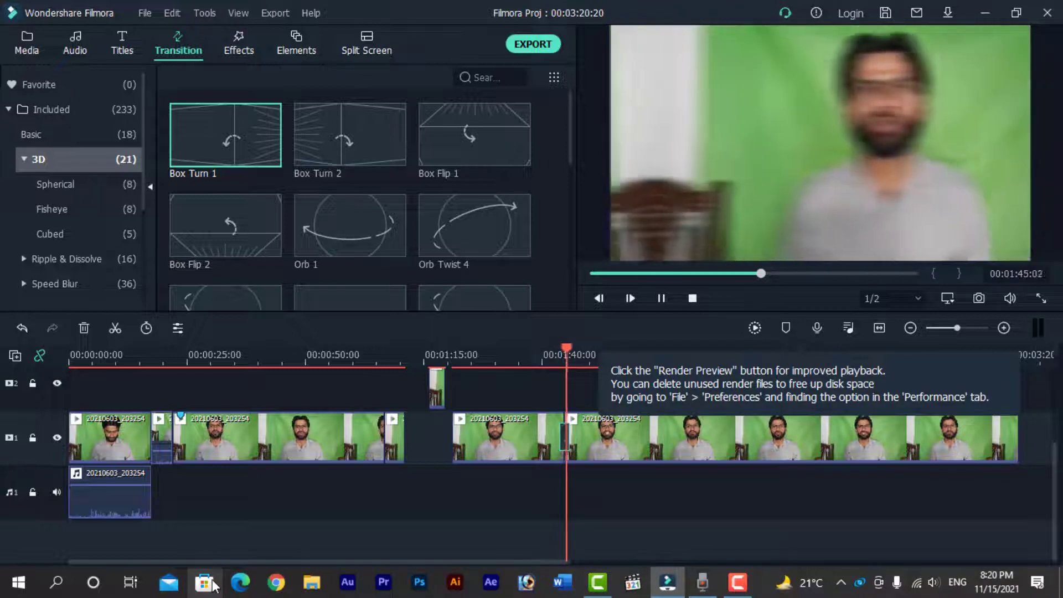
key("space")
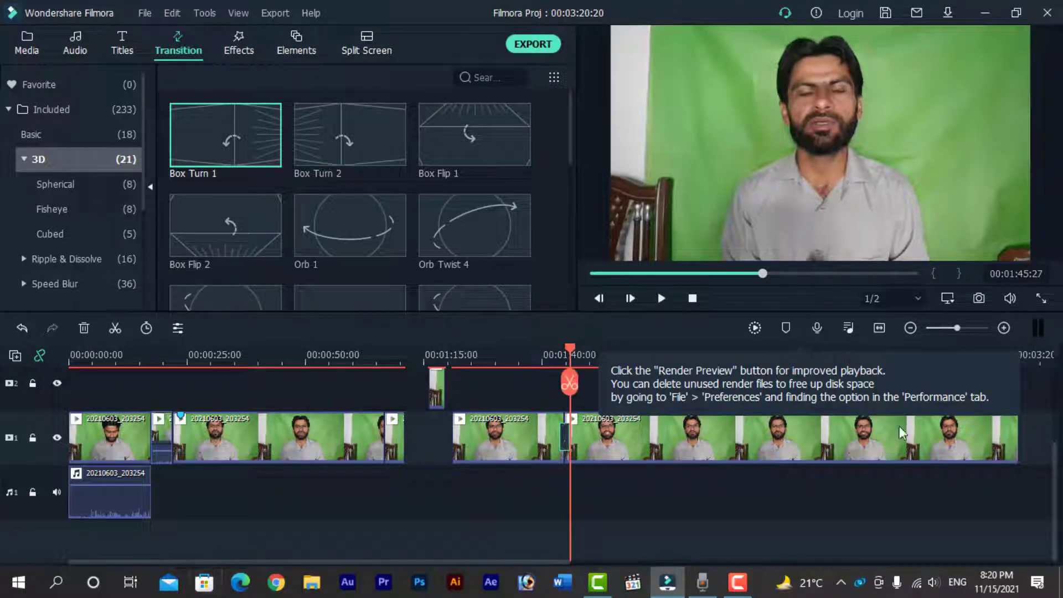
Delete the Box Turn 1 transition from the cut between the clips
left_click(1005, 330)
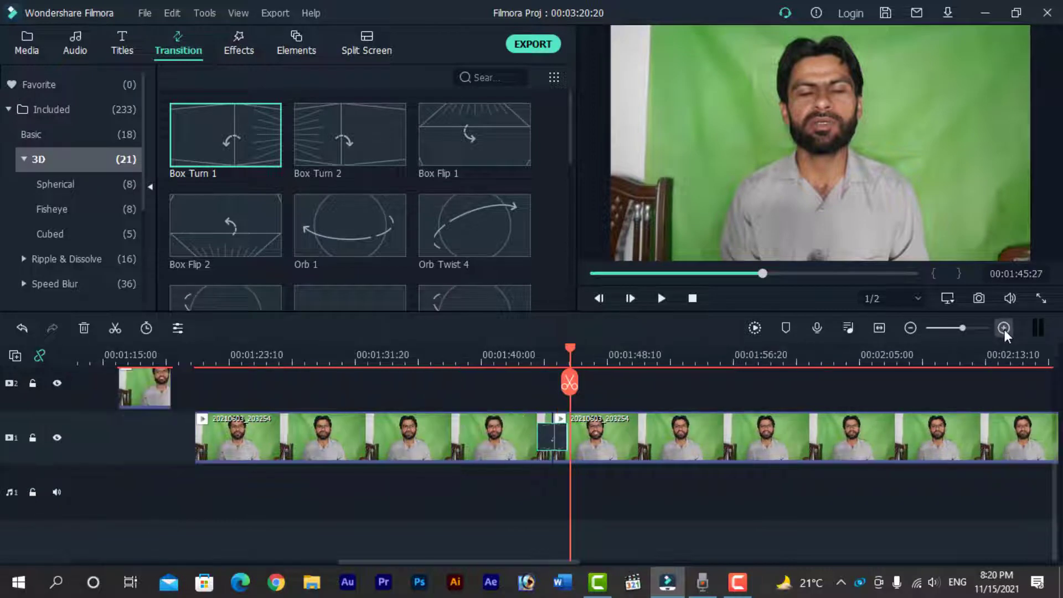
left_click(1004, 330)
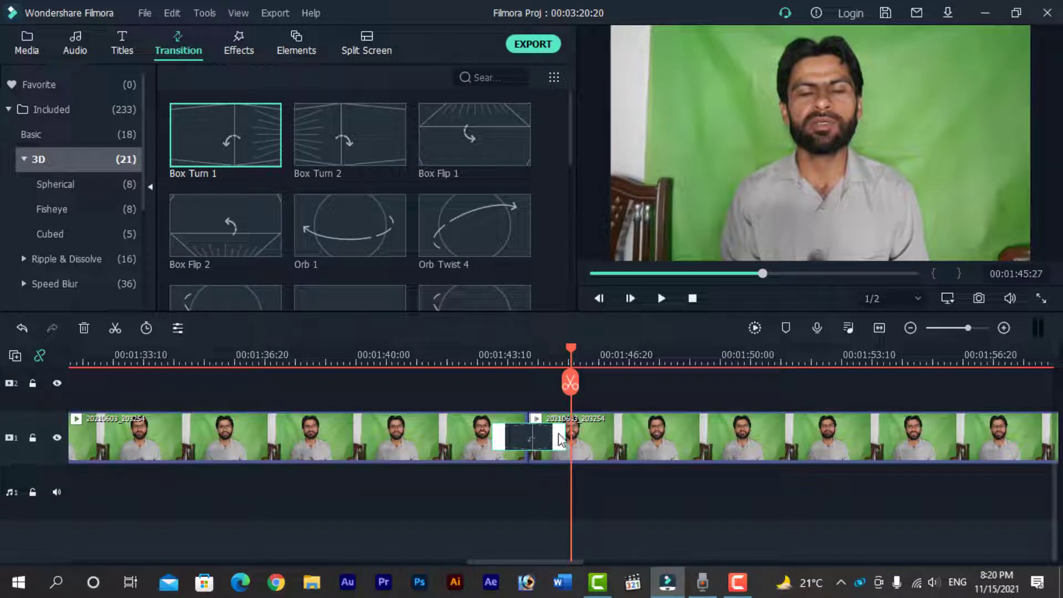
key("Delete")
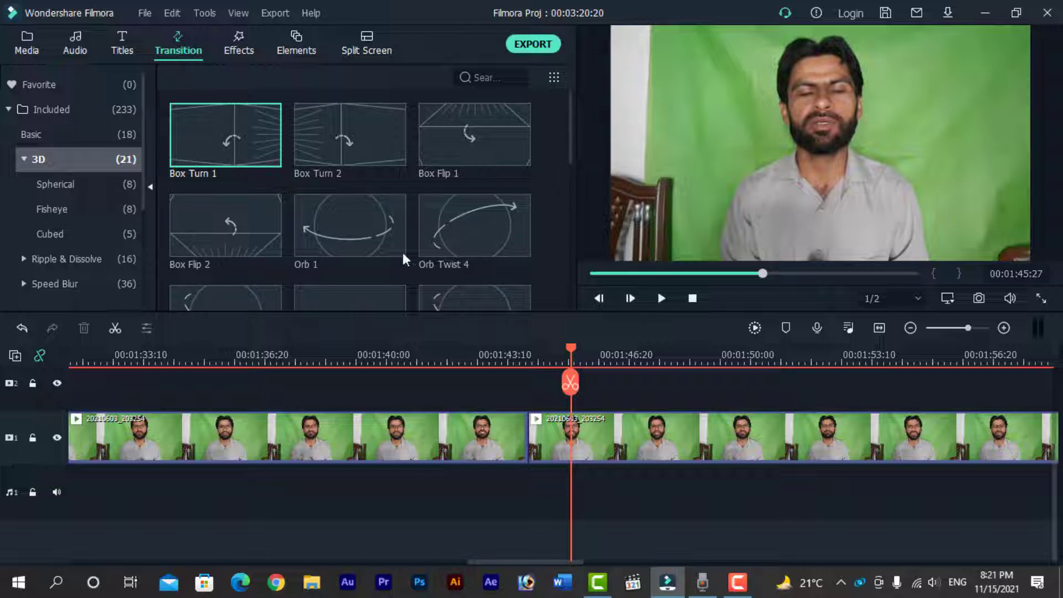
Try out the 3D transition listed directly below Fisheye Roll 1 at the cut between the clips and remove it
scroll(388, 244, "down", 4)
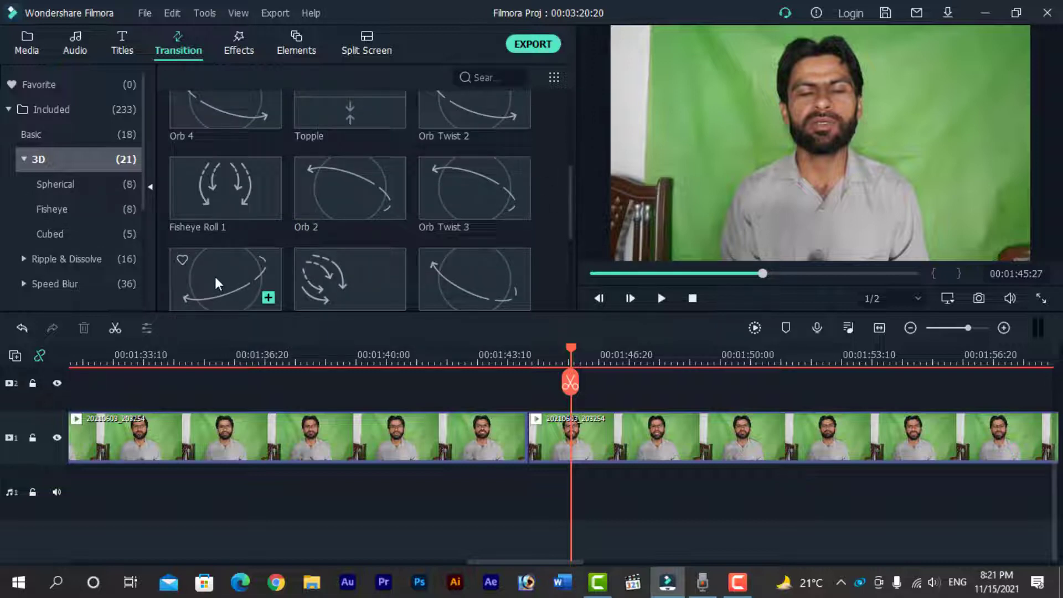
left_click_drag(215, 277, 522, 430)
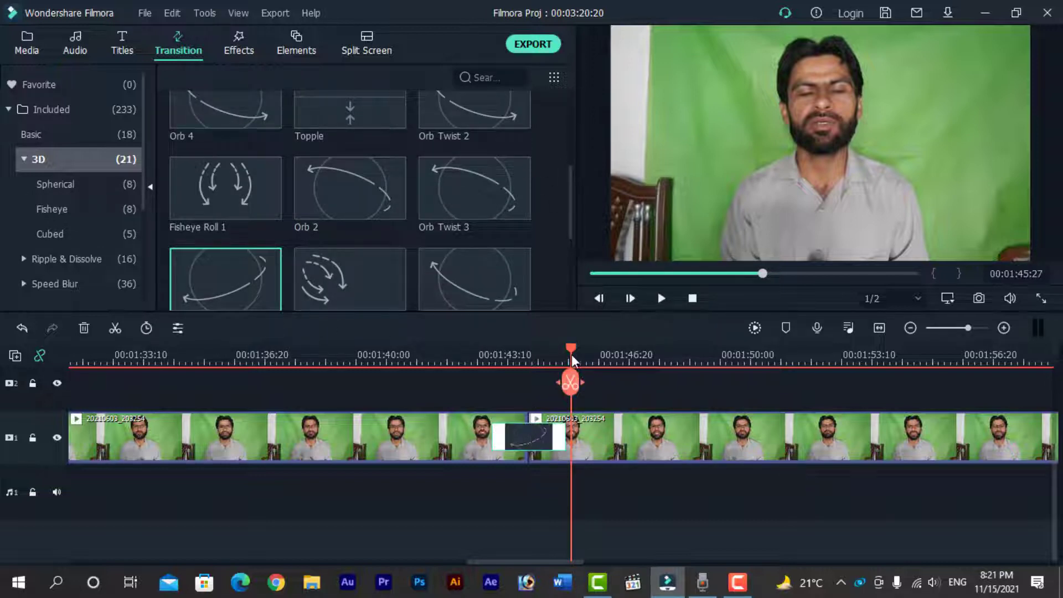
left_click_drag(571, 354, 483, 359)
key("space")
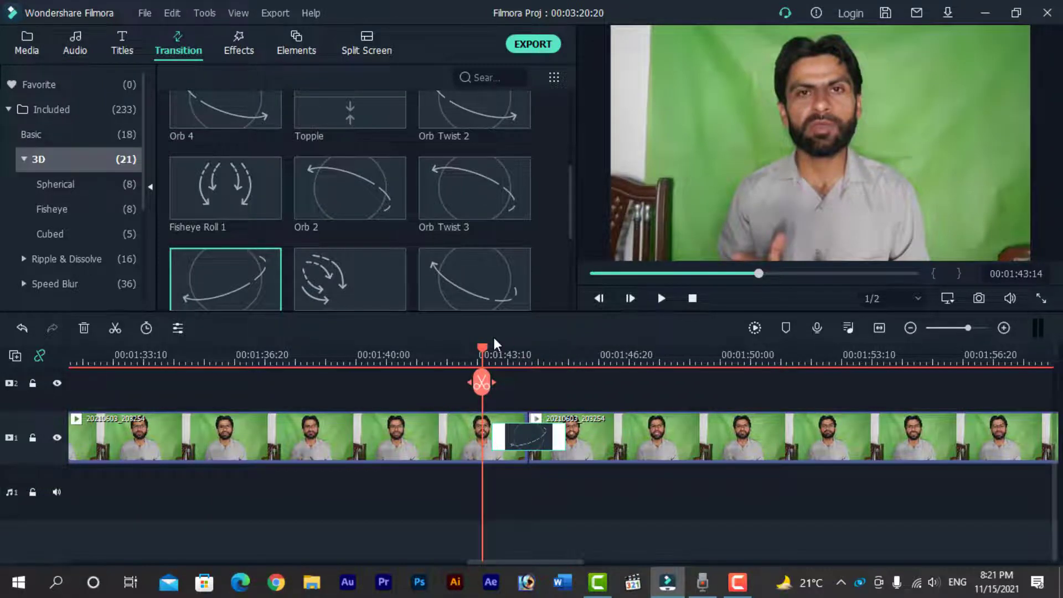
key("space")
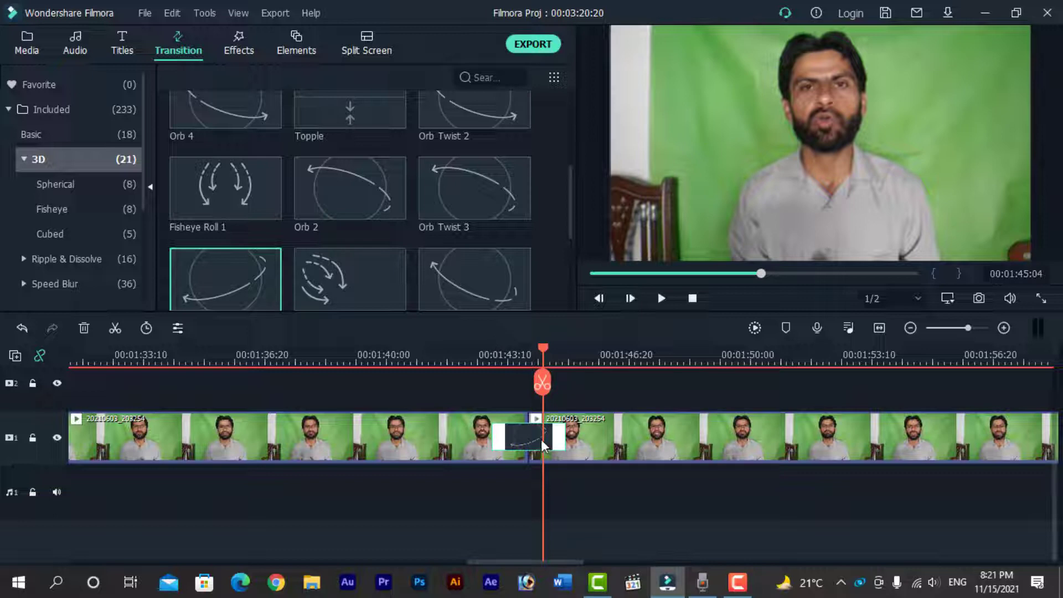
key("Delete")
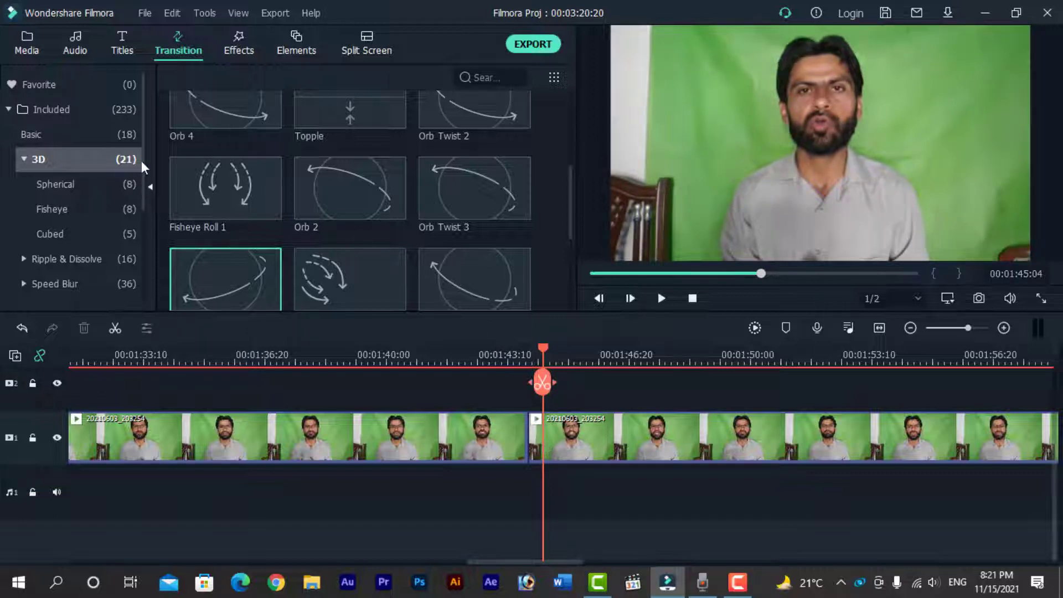
Try out the Bar transition from the Basic category at the cut between the clips and remove it
left_click(24, 135)
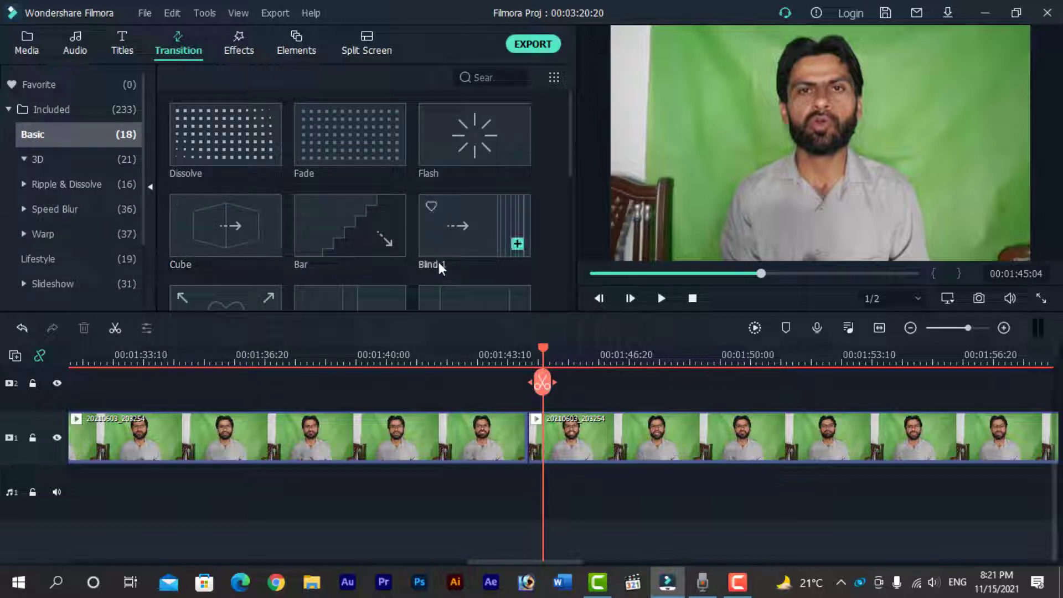
left_click_drag(366, 264, 529, 430)
left_click_drag(543, 348, 480, 362)
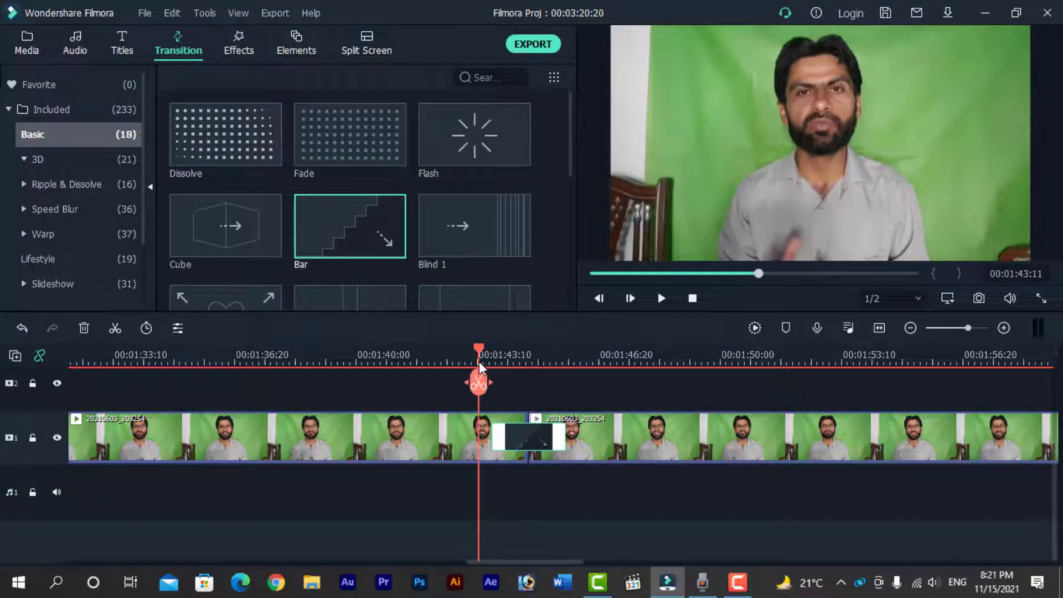
key("space")
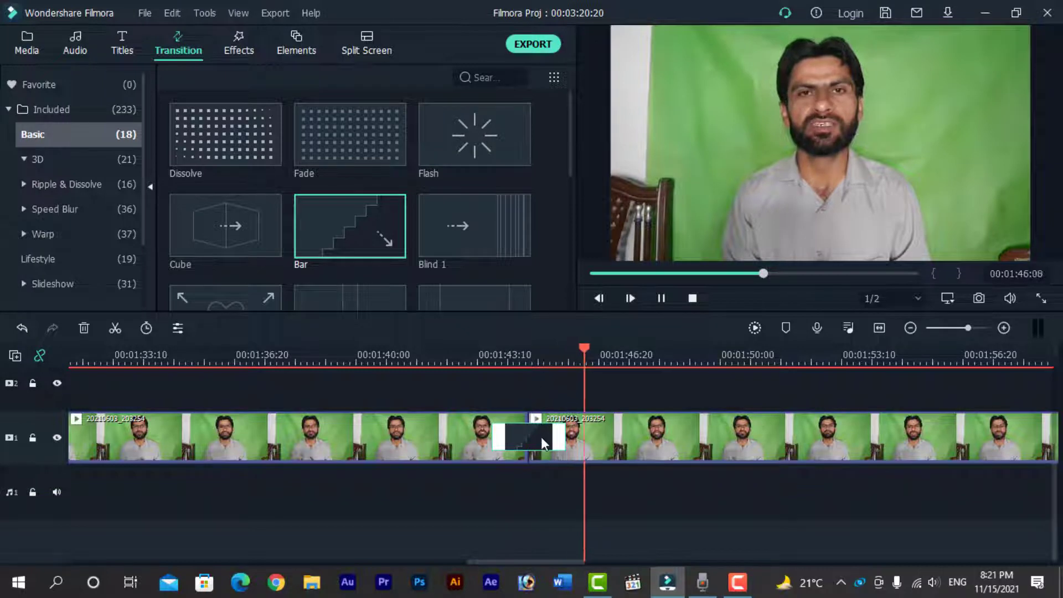
key("space")
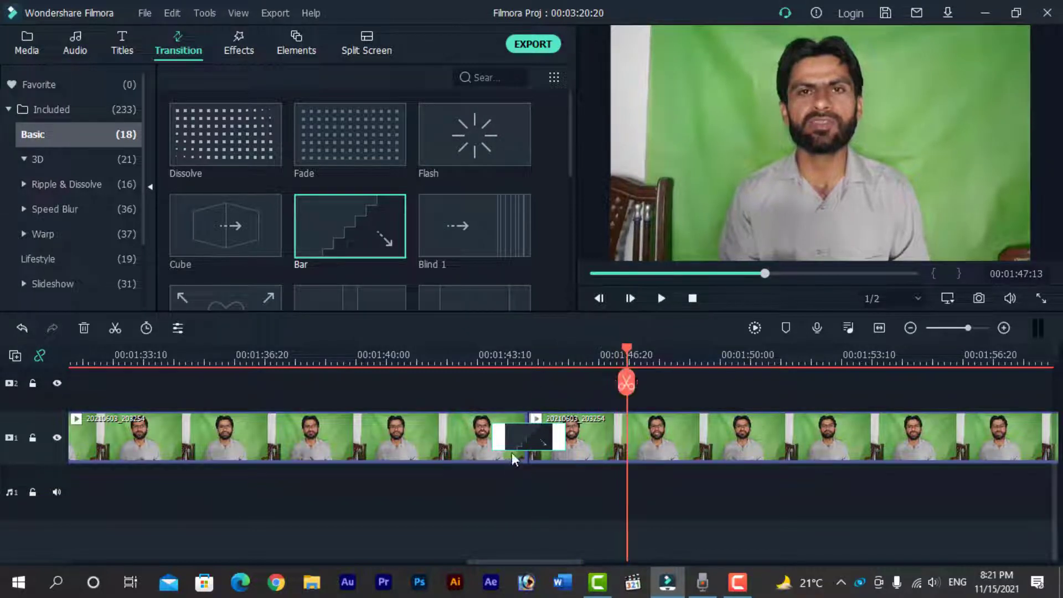
key("Delete")
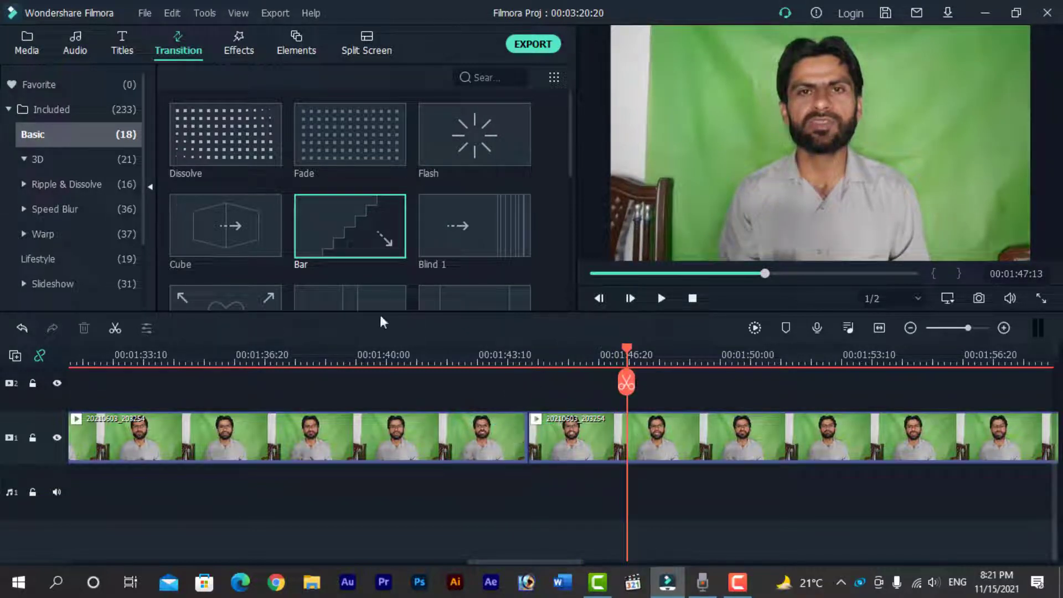
Apply the Blurry Roll 2 transition from the Speed Blur category at the cut between the clips
scroll(322, 221, "down", 5)
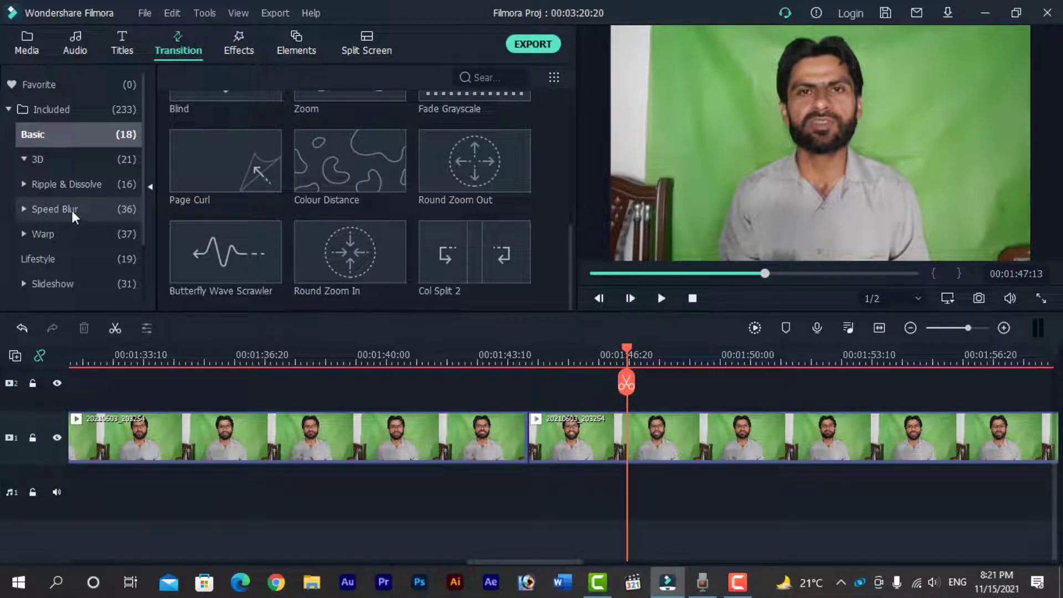
left_click(72, 210)
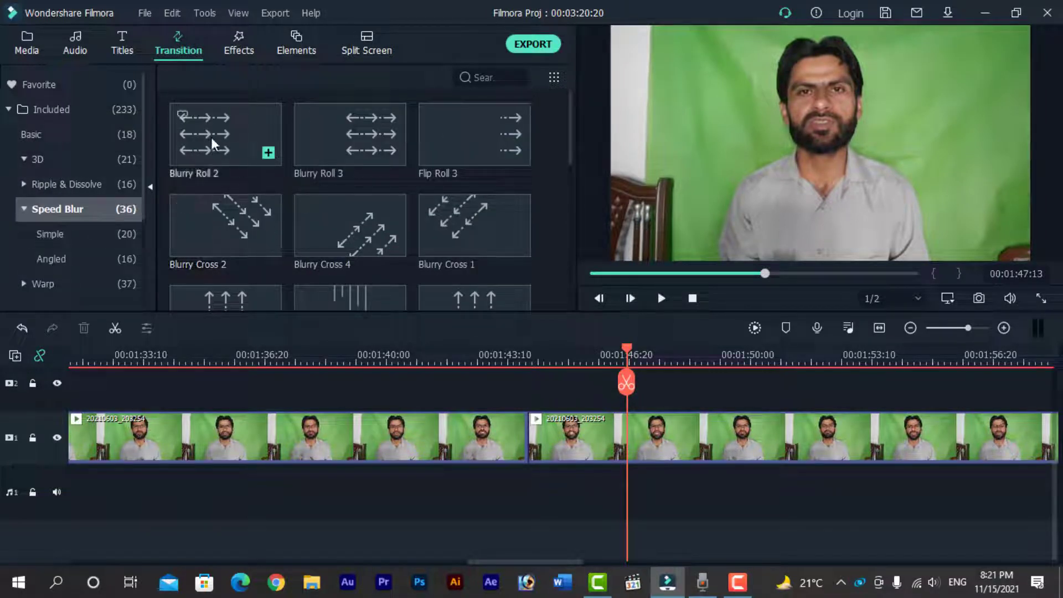
left_click_drag(211, 137, 607, 435)
left_click_drag(536, 427, 519, 432)
Preview the Blurry Roll 2 transition and shift it earlier so that it ends exactly at the cut
left_click(474, 357)
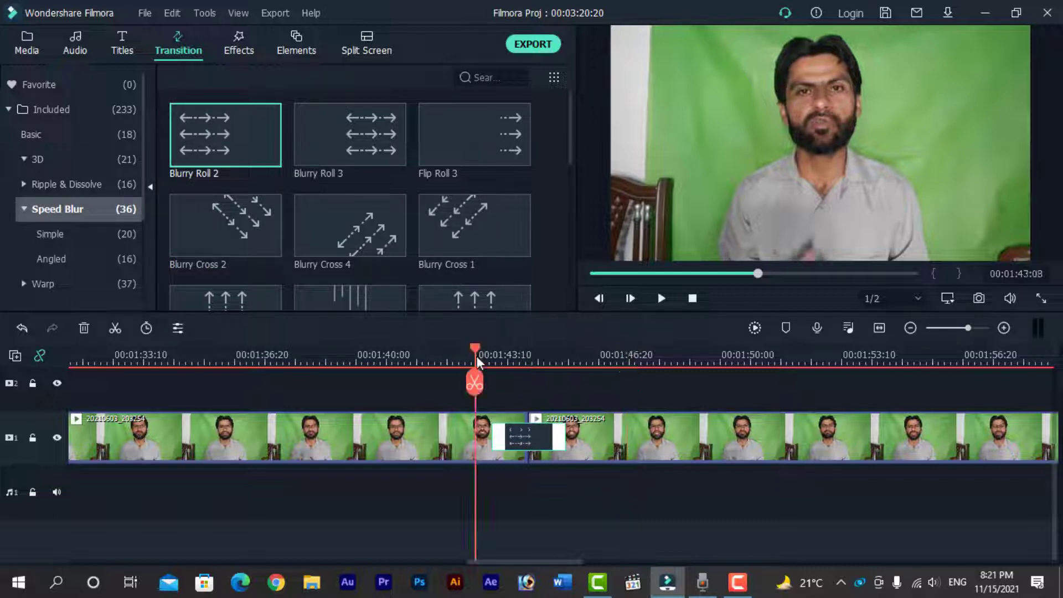
key("space")
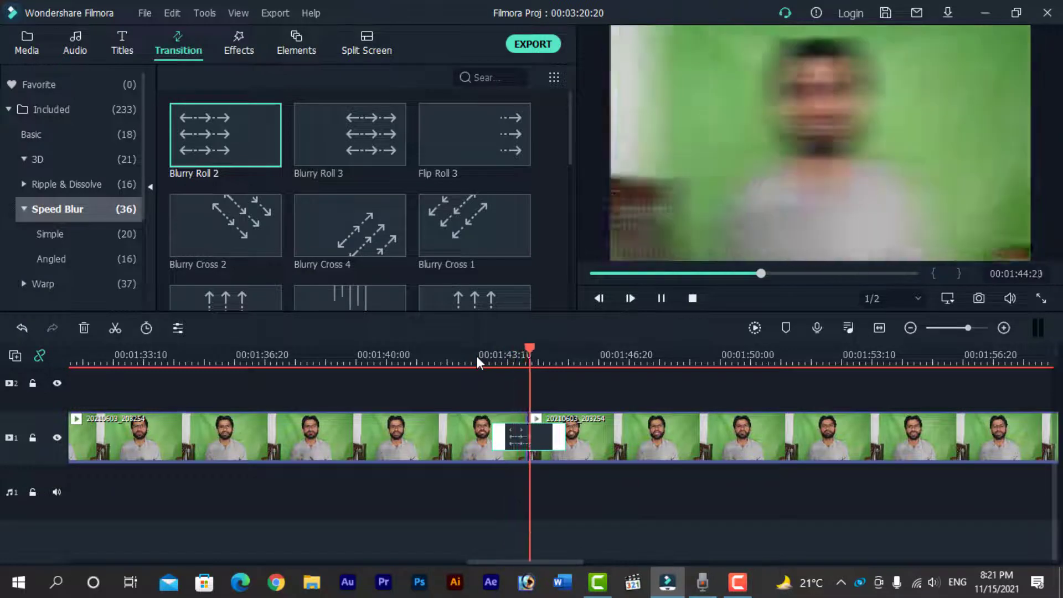
key("space")
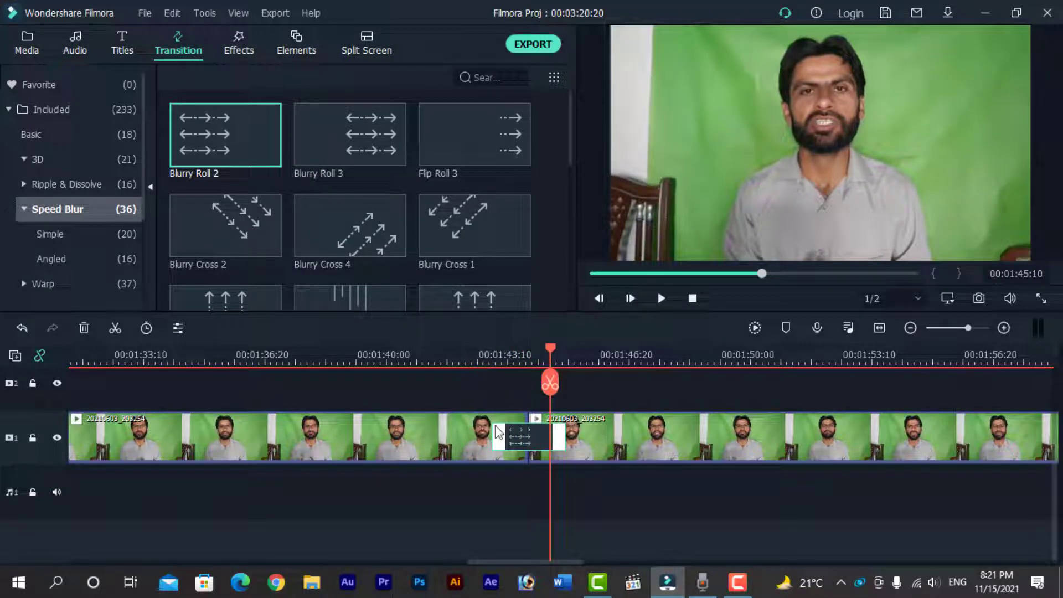
left_click_drag(504, 434, 479, 437)
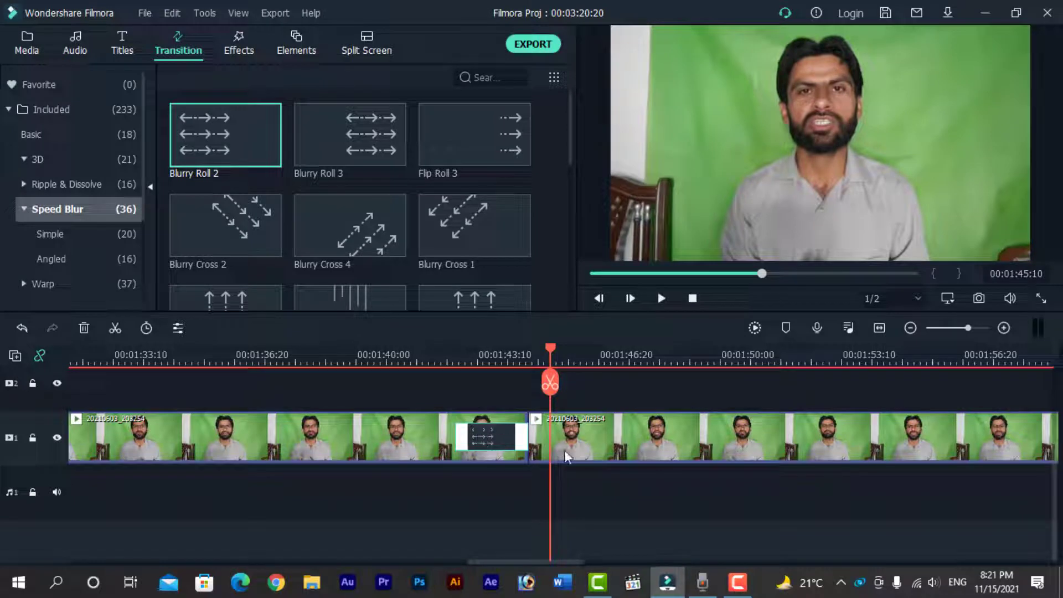
Play and scrub through the Blurry Roll 2 transition to examine how it runs from the first clip up to the cut
left_click_drag(552, 347, 443, 347)
key("space")
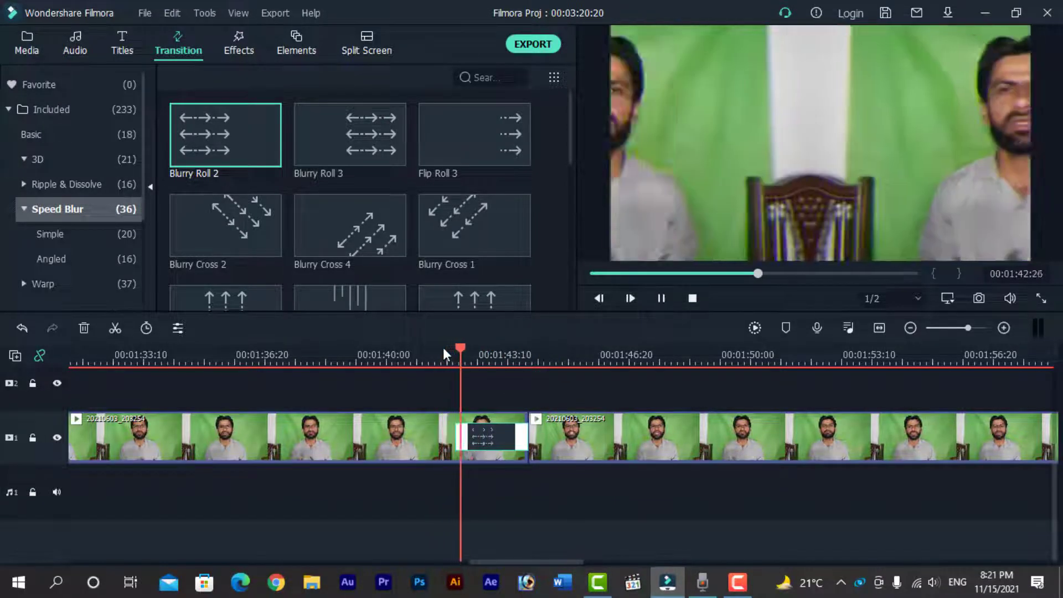
key("space")
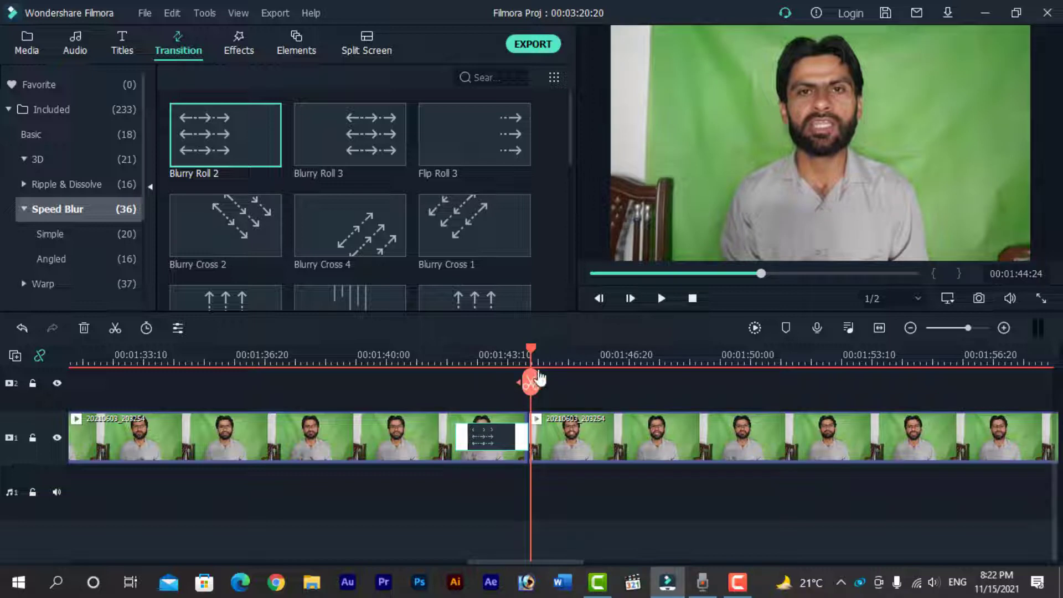
left_click_drag(533, 347, 431, 357)
left_click(489, 455)
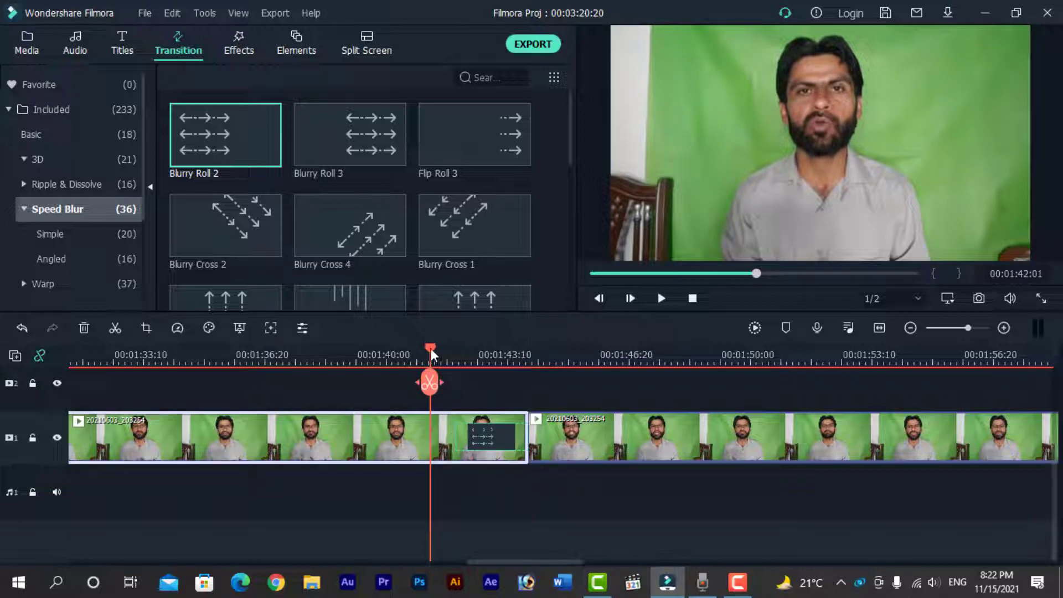
left_click_drag(431, 348, 484, 353)
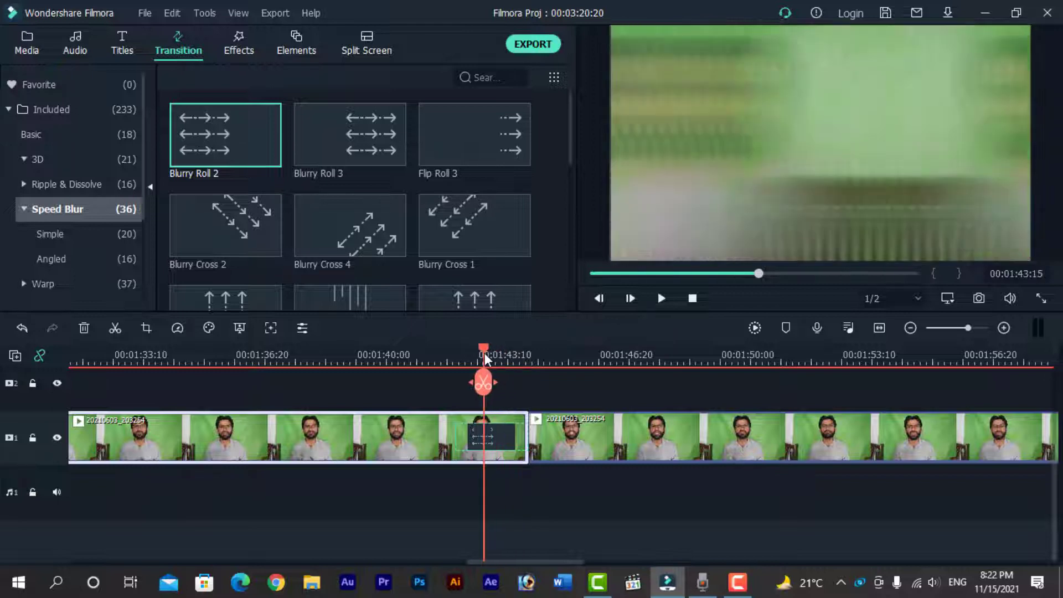
left_click(558, 429)
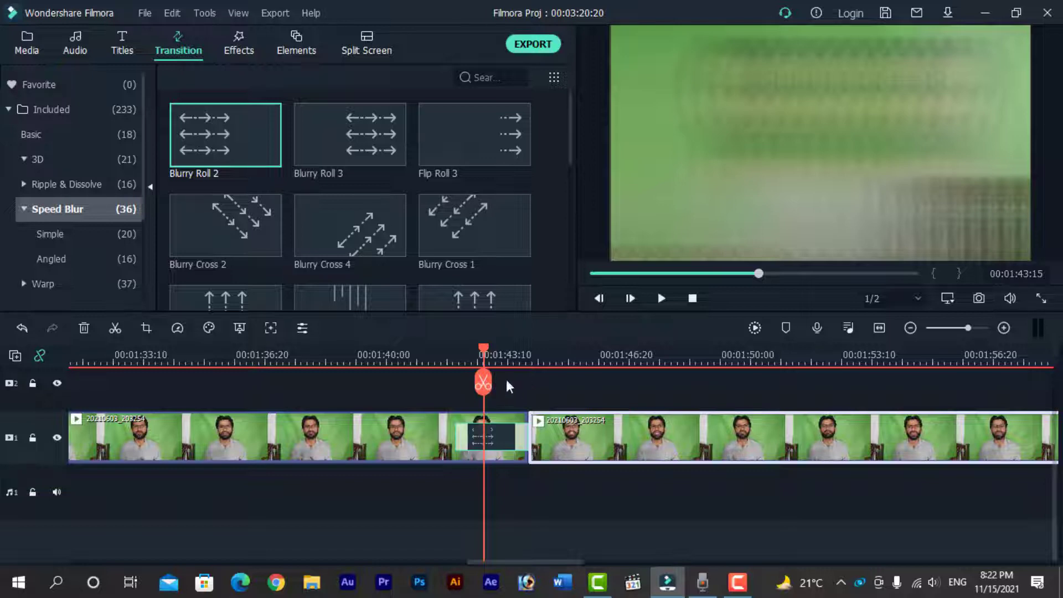
left_click_drag(484, 348, 606, 418)
left_click(495, 435)
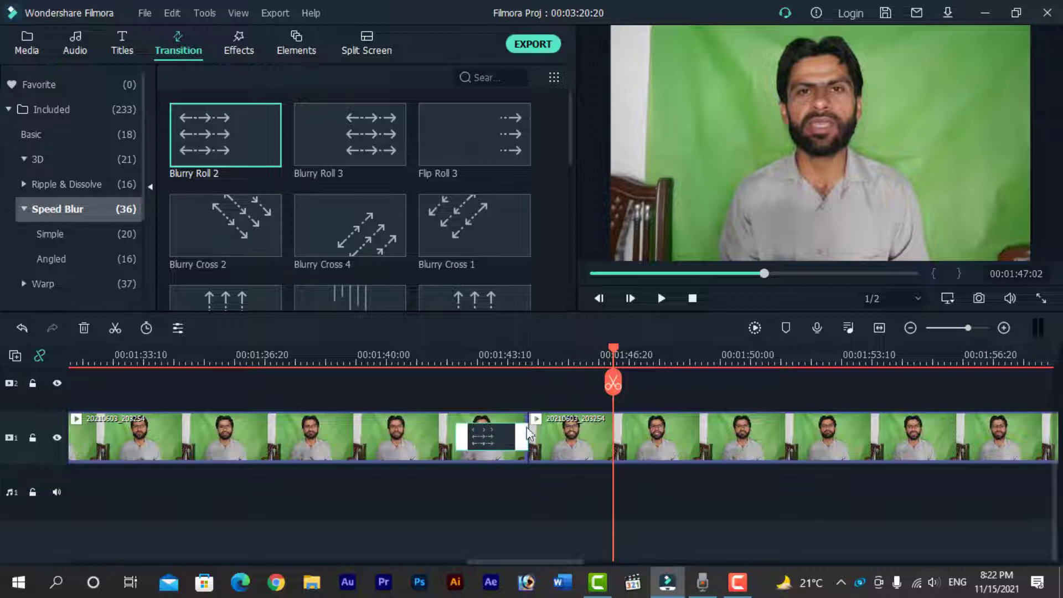
left_click_drag(610, 346, 566, 357)
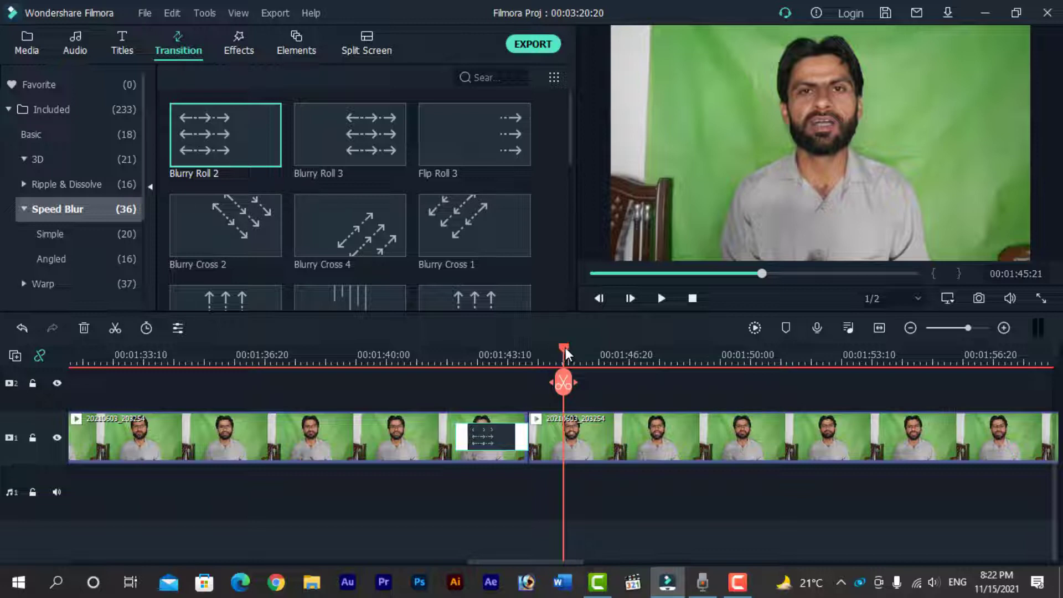
Split the clip after the Blurry Roll 2 transition at 00:01:47:28
left_click_drag(564, 348, 645, 348)
left_click(667, 443)
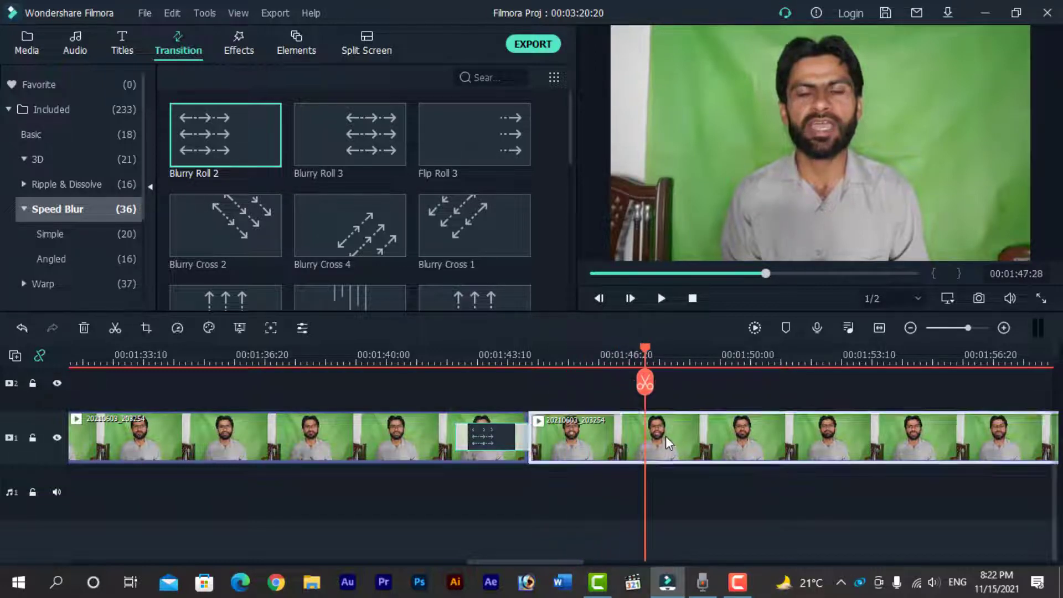
left_click(112, 330)
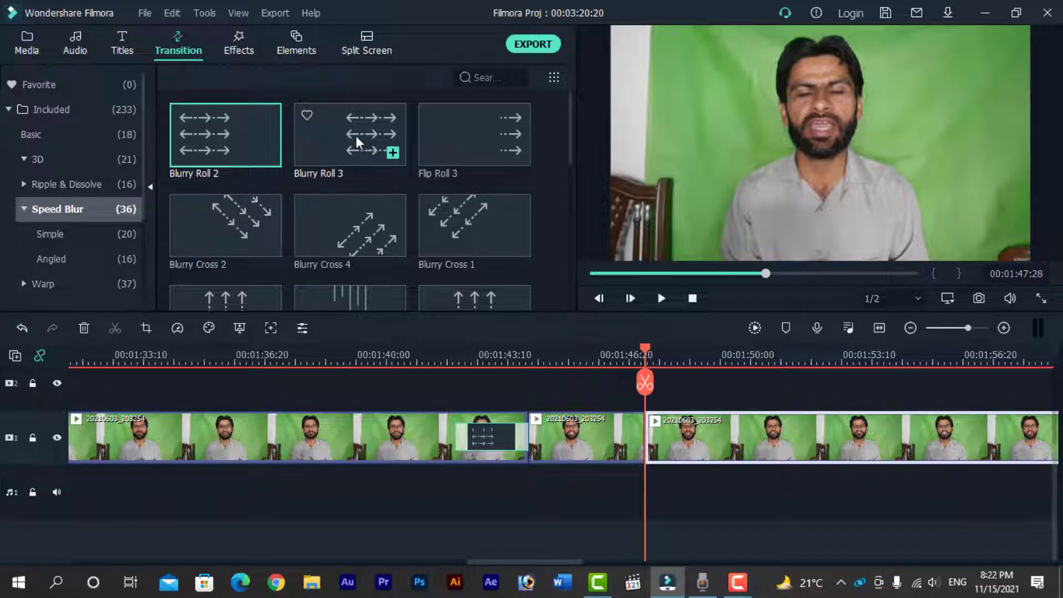
Try out the Blurry Roll 3 transition from the Speed Blur category at the new cut and remove it
left_click_drag(356, 135, 640, 443)
left_click_drag(646, 344, 607, 352)
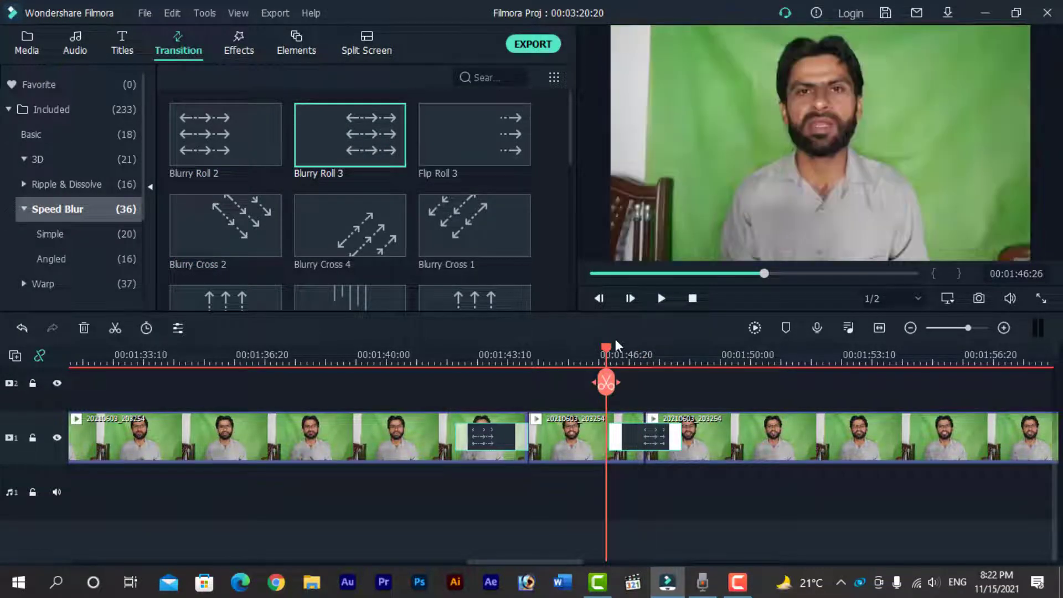
key("space")
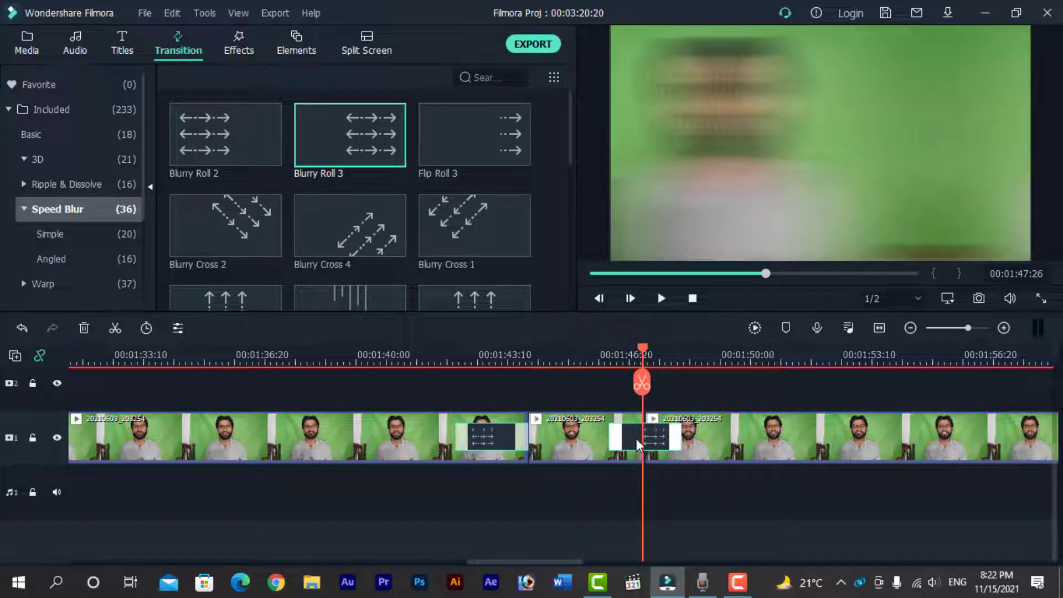
key("Delete")
Apply the Plain Shape 1 transition from the Plain Shape category at the empty cut and preview it
left_click(55, 283)
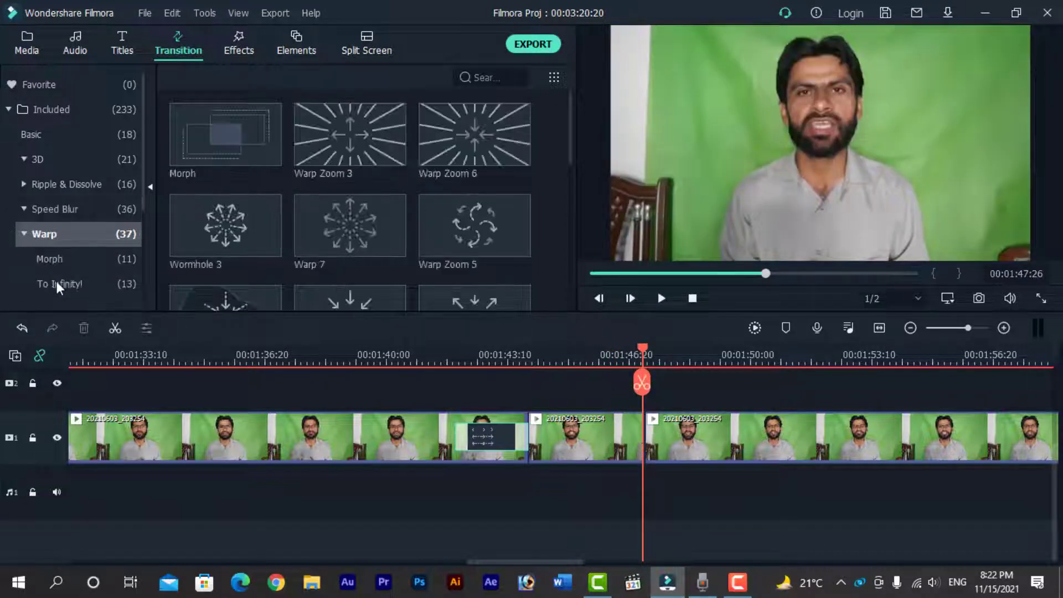
scroll(70, 259, "down", 2)
left_click(52, 259)
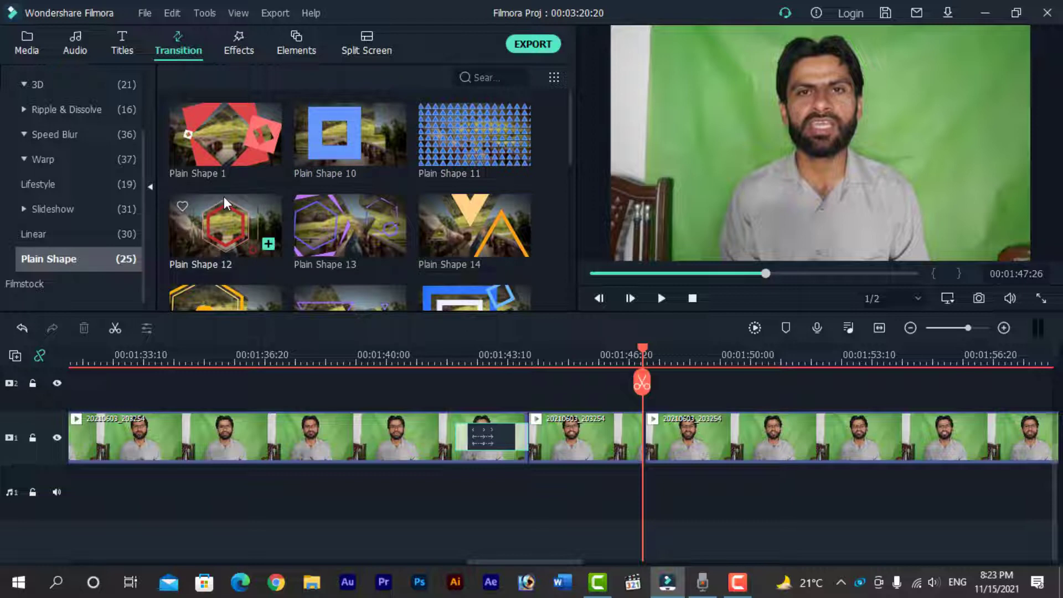
left_click_drag(221, 145, 638, 436)
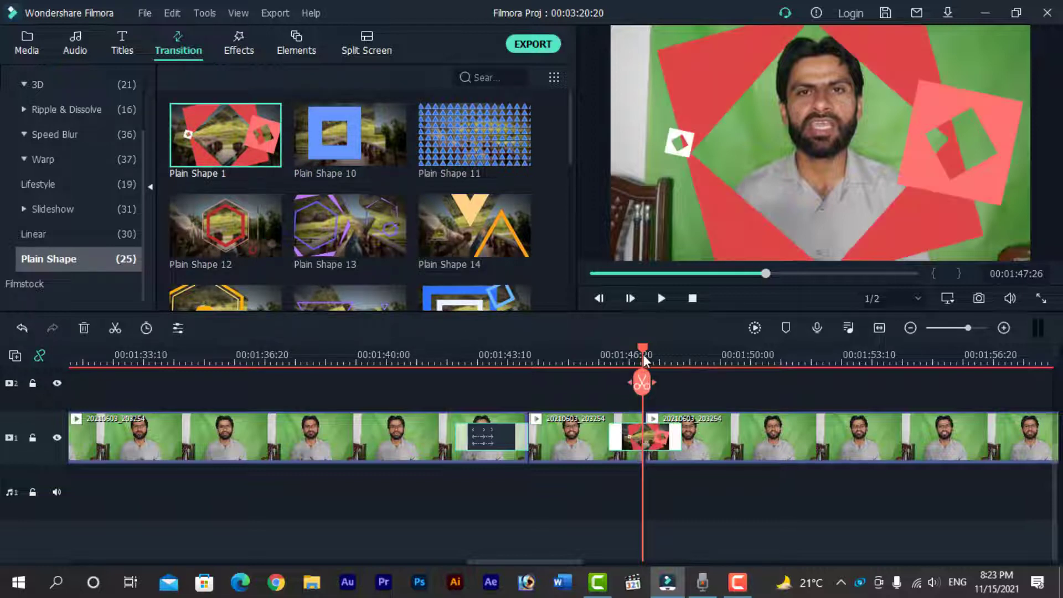
left_click_drag(640, 347, 590, 364)
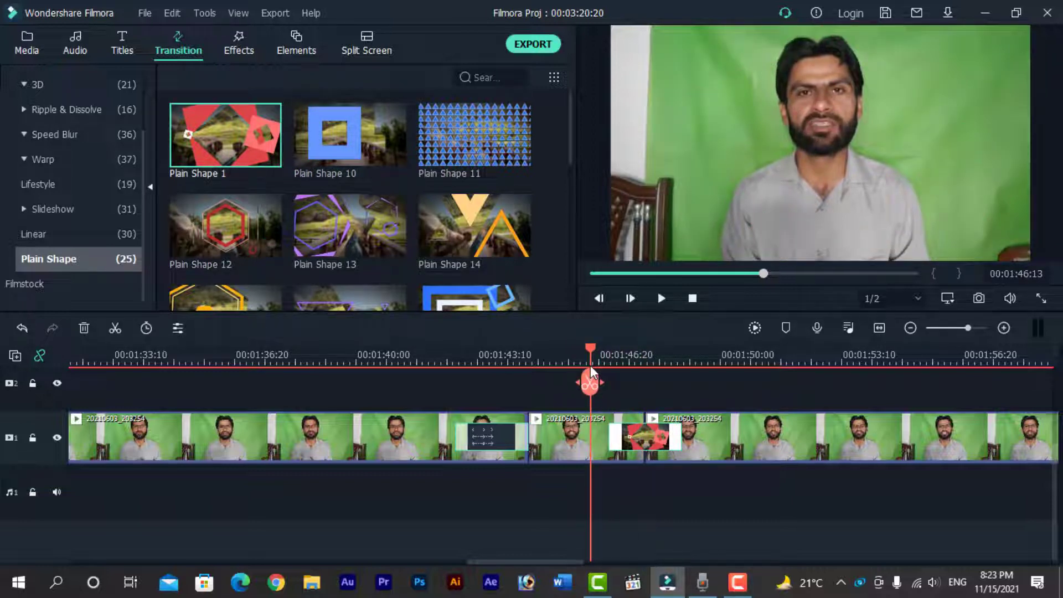
key("space")
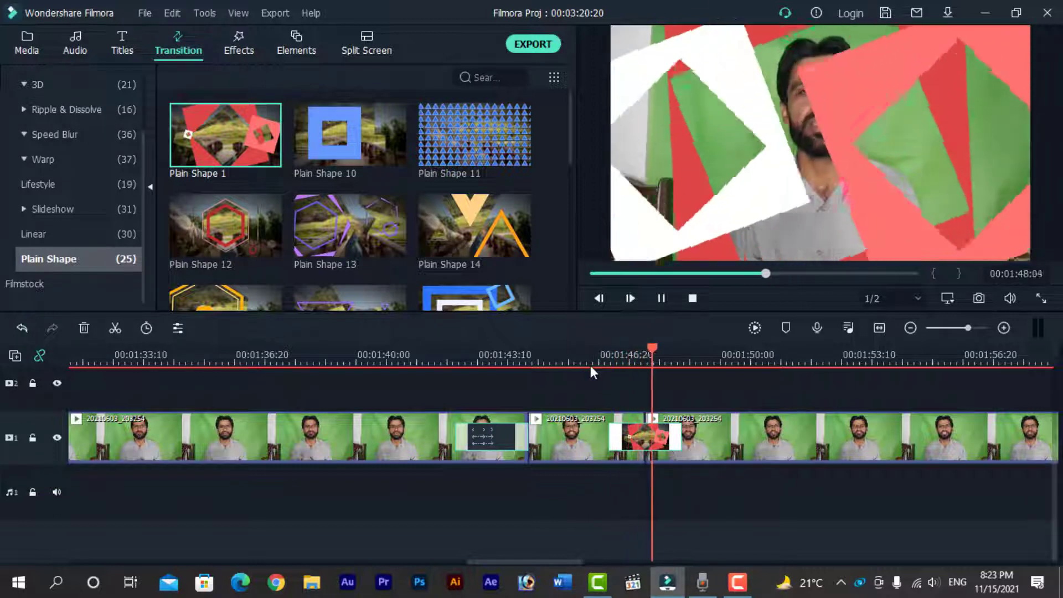
key("space")
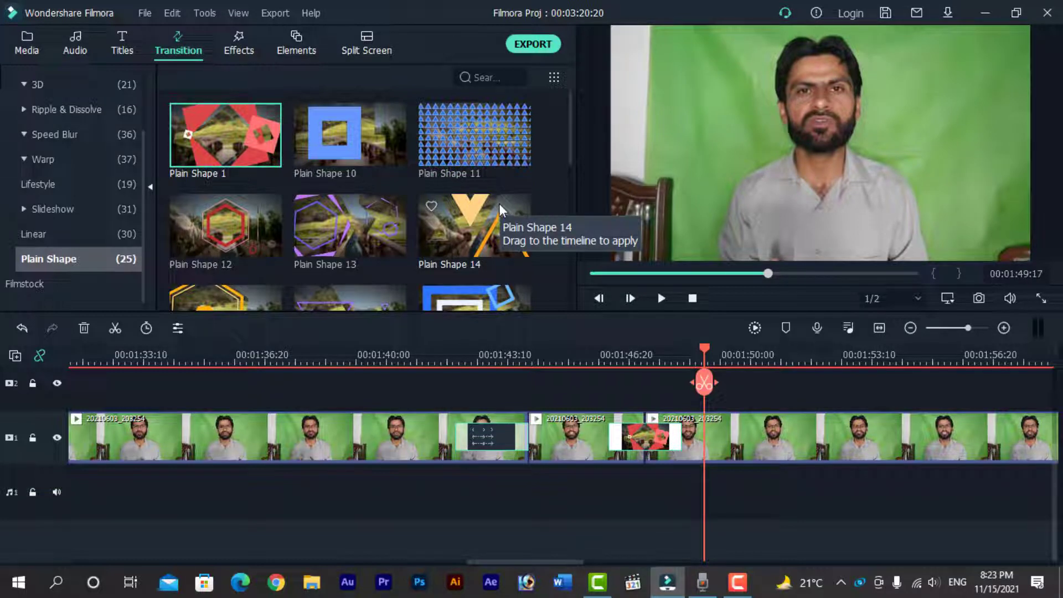
left_click(119, 47)
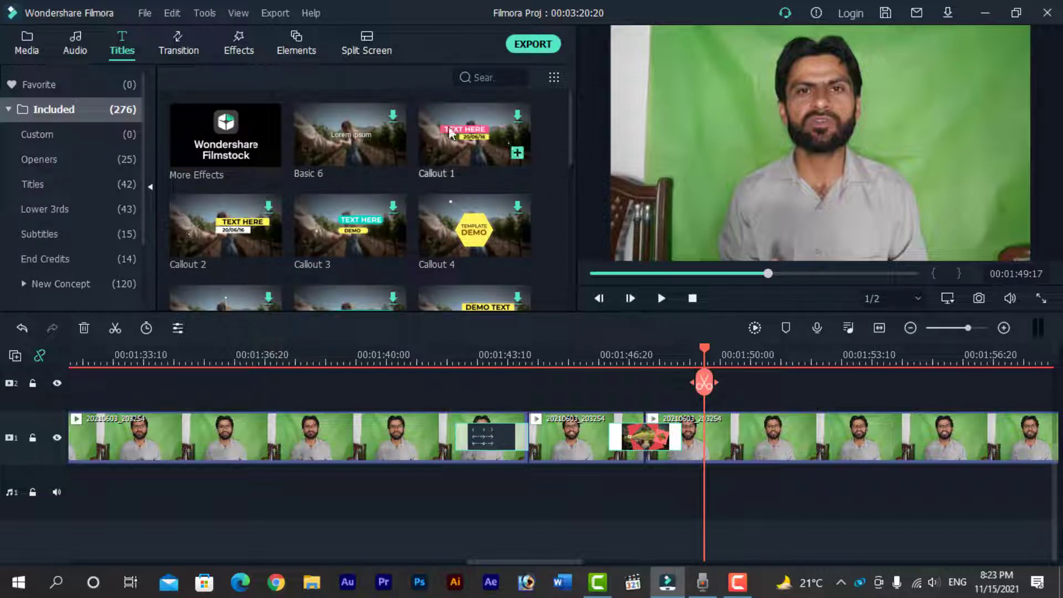
left_click(183, 48)
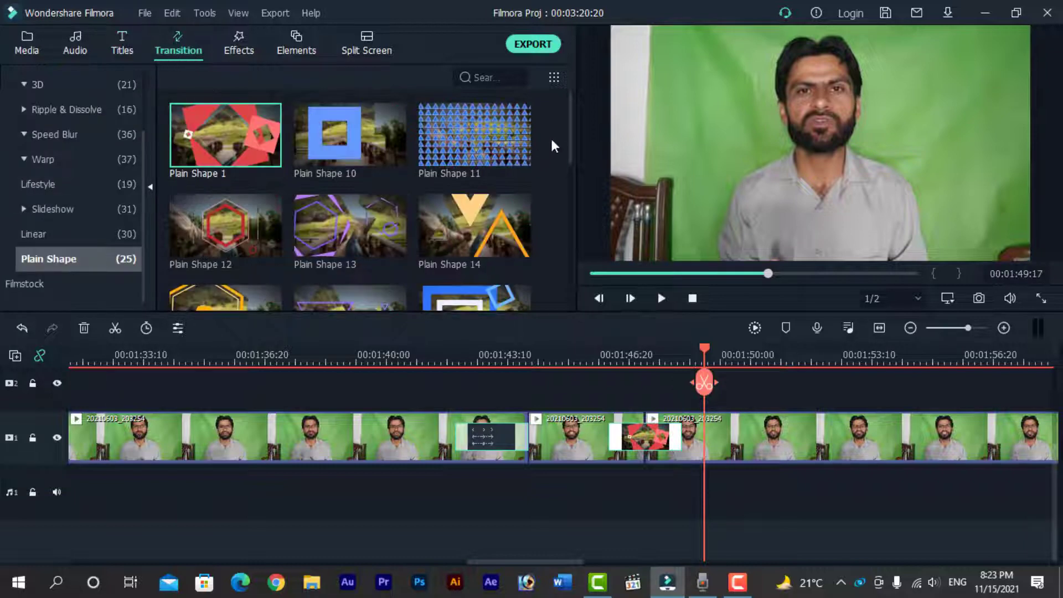
Replace the Plain Shape 1 transition on the timeline with Plain Shape 12
mouse_move(570, 122)
left_mouse_down()
mouse_move(563, 214)
mouse_move(571, 135)
left_mouse_up()
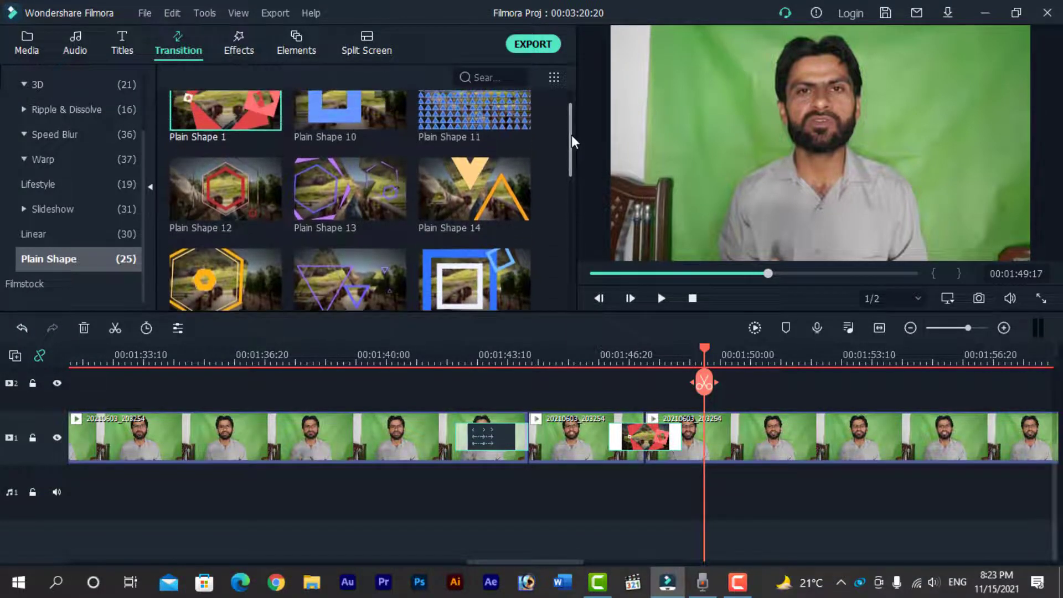
left_click_drag(517, 561, 534, 561)
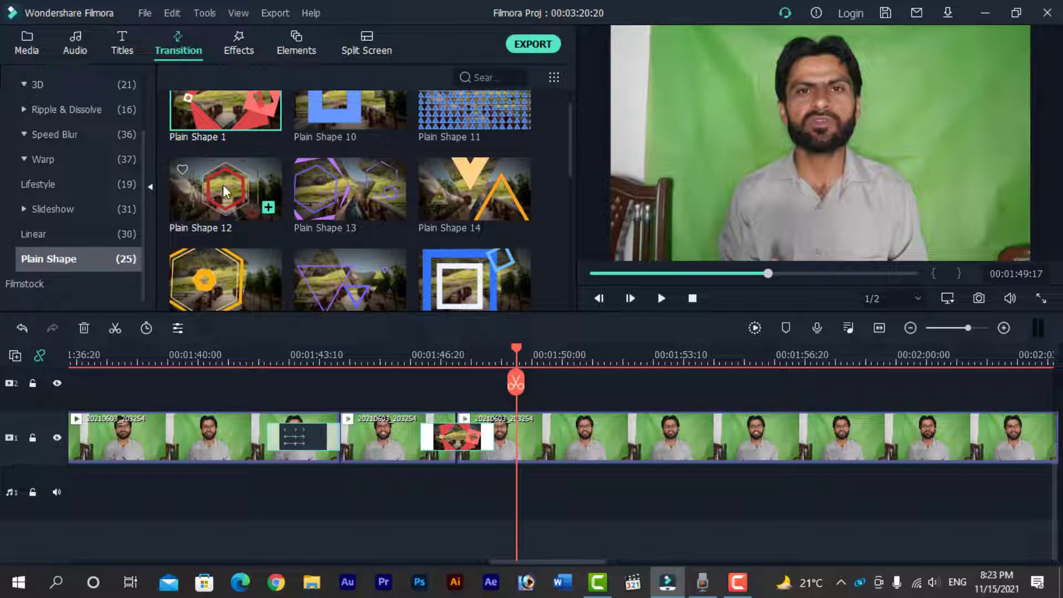
left_click_drag(222, 184, 587, 449)
left_click_drag(453, 432, 449, 433)
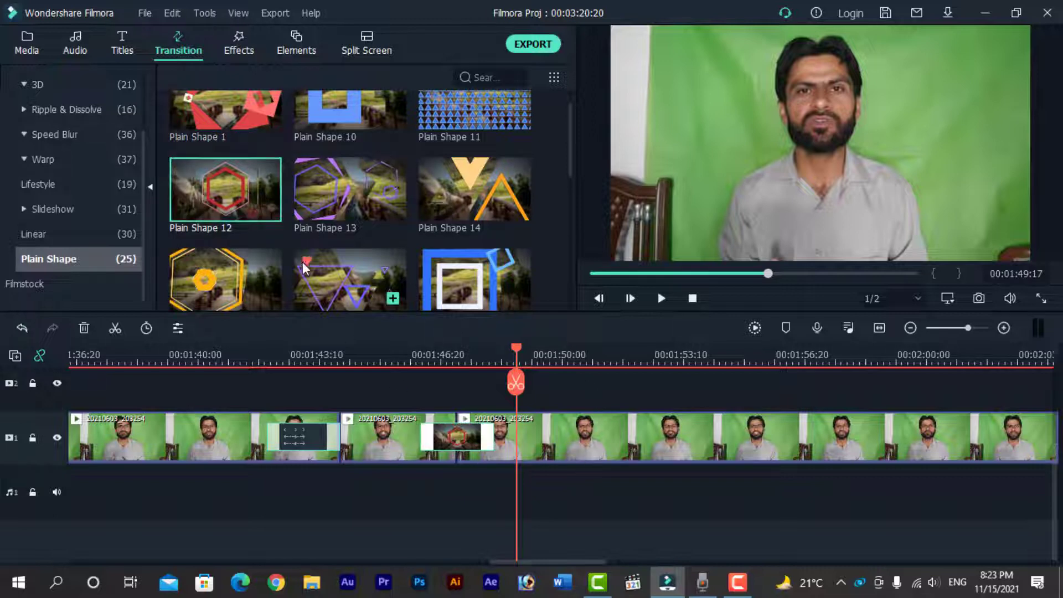
Split the last clip at 00:01:54:13 and add the Plain Shape 12 transition at the start of the new clip
left_click(676, 434)
left_click(694, 366)
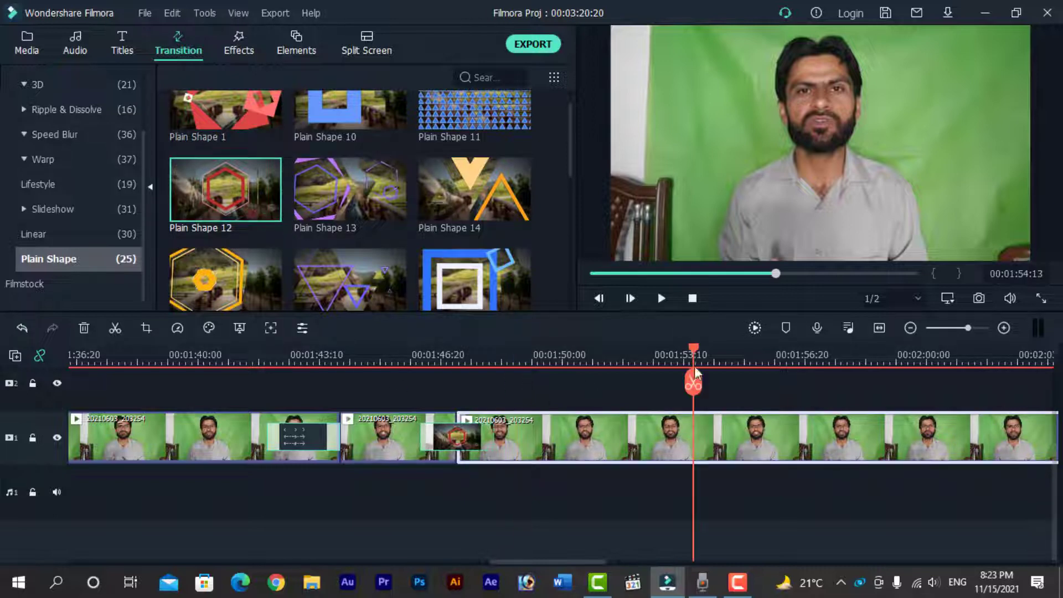
left_click(114, 327)
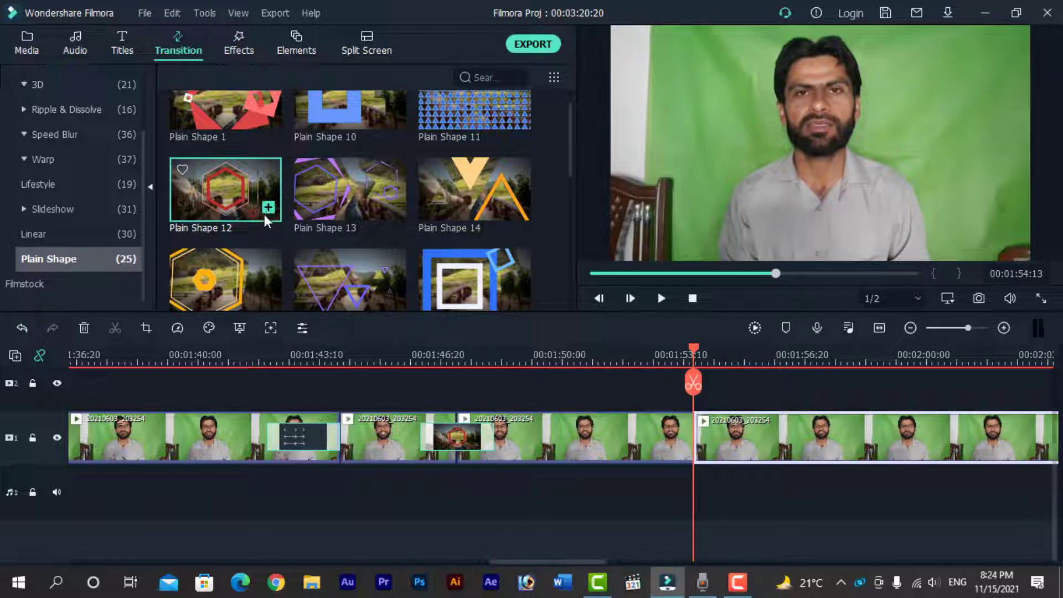
left_click(268, 207)
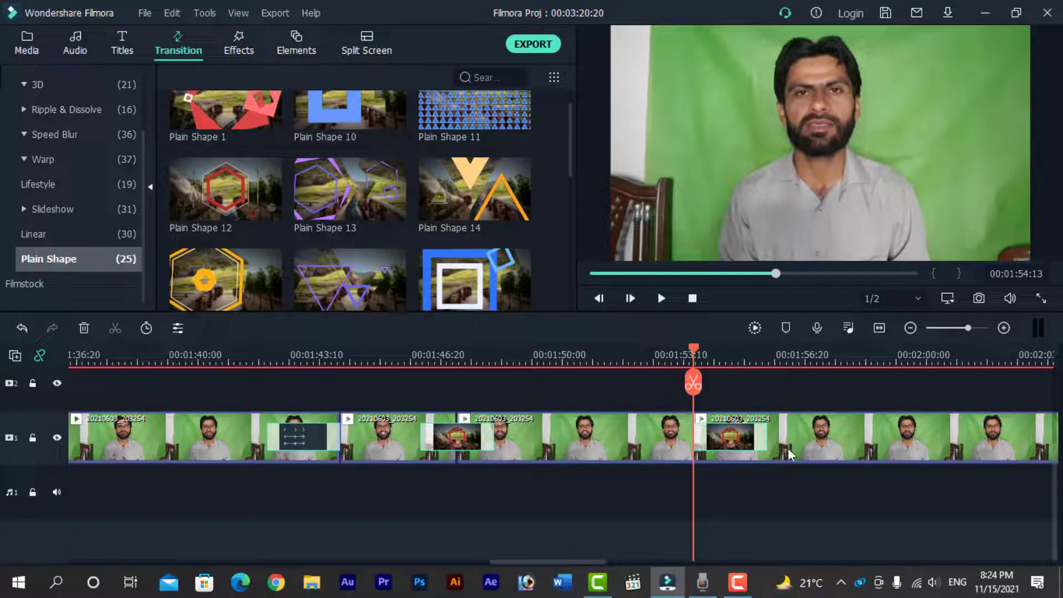
Preview the Plain Shape 12 transition at the start of the last clip
left_click(692, 352)
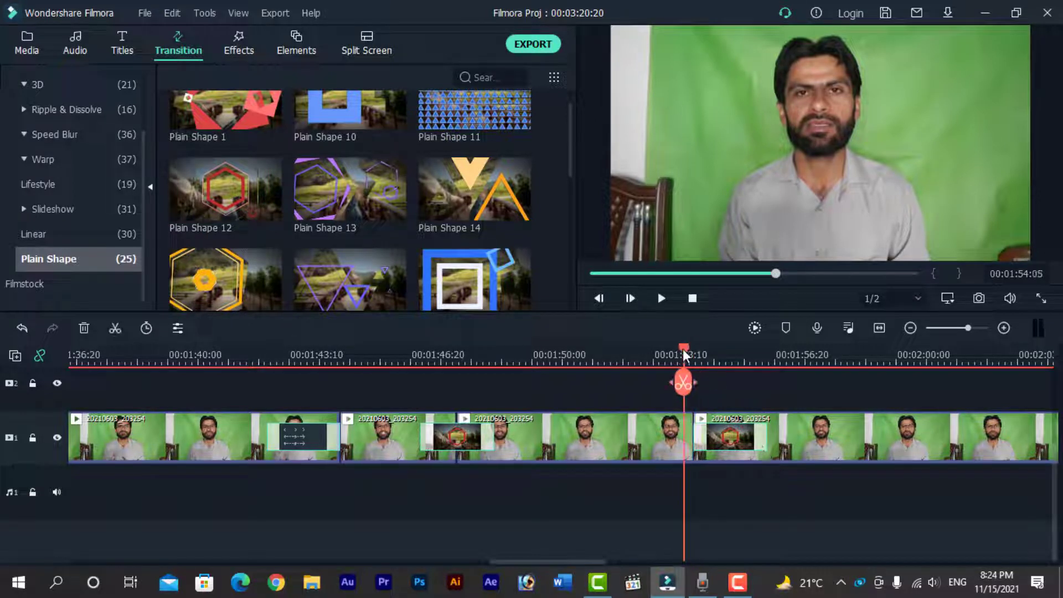
key("space")
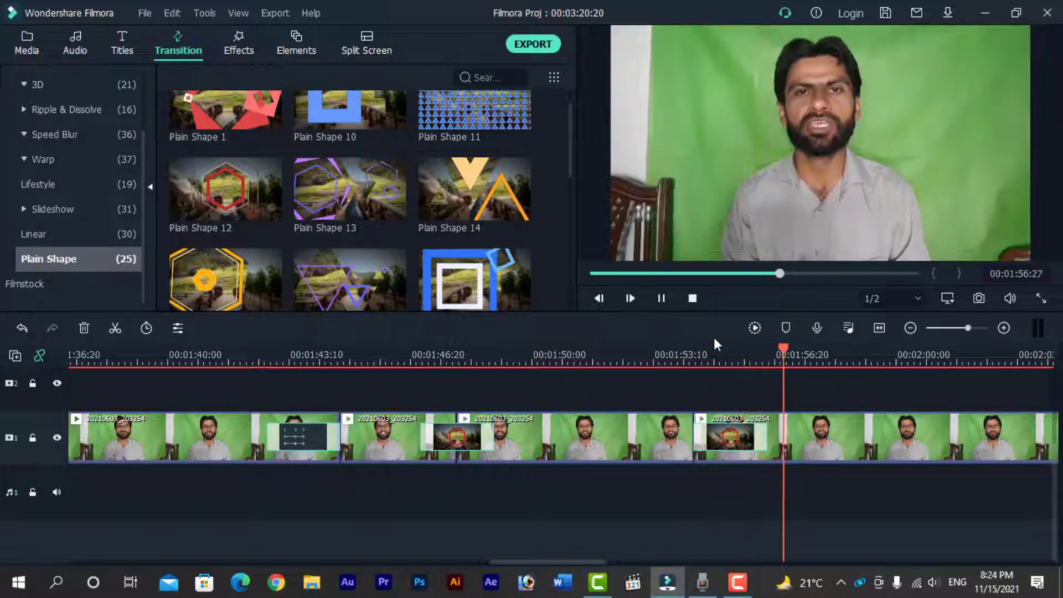
left_click(700, 354)
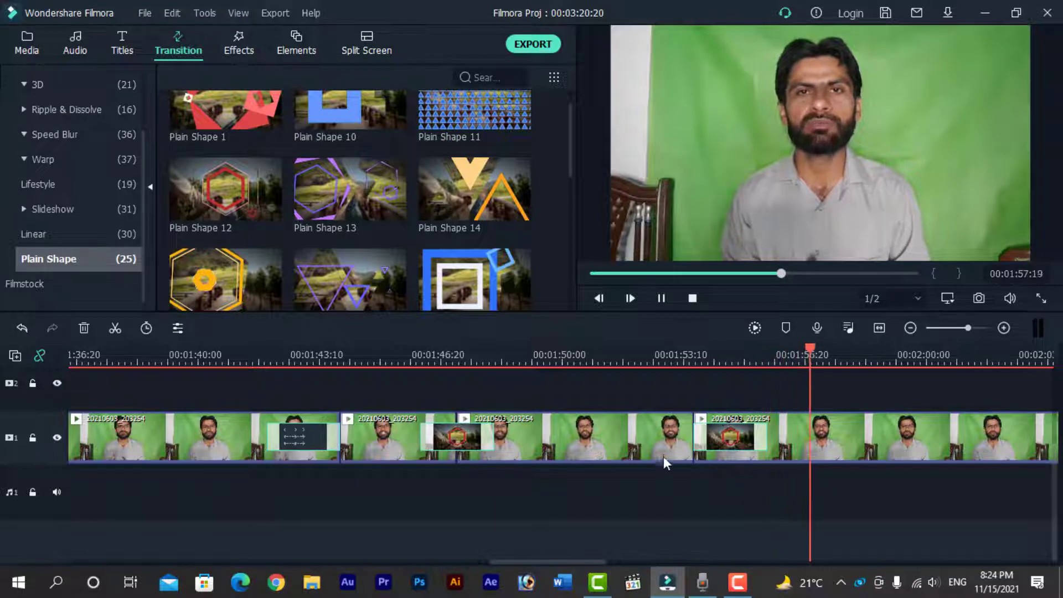
key("space")
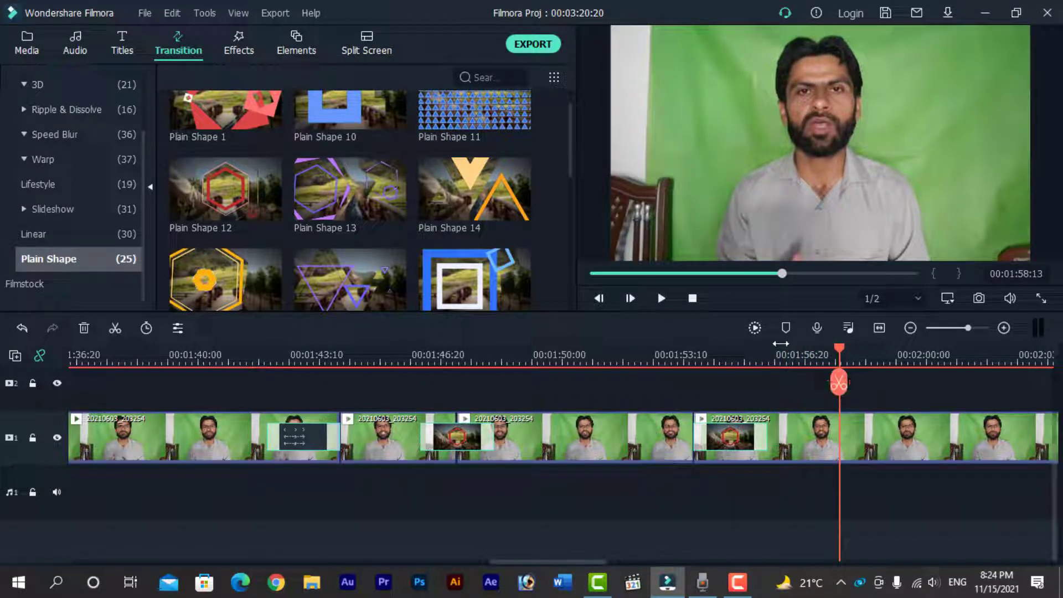
left_click_drag(840, 349, 683, 357)
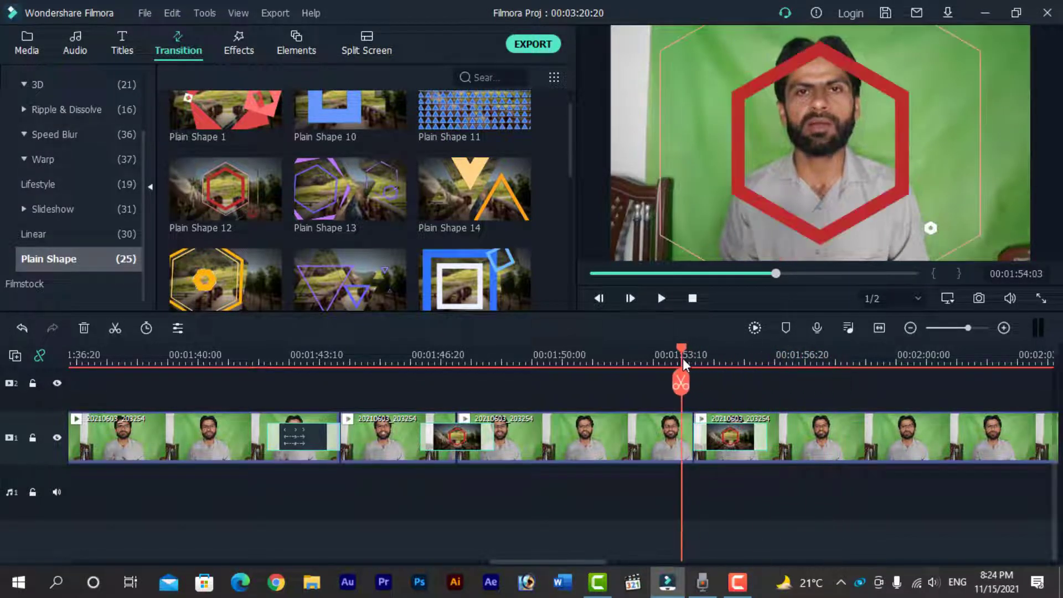
Split the last clip at 00:01:58:08 and apply the Plain Shape 17 transition across the new cut
left_click_drag(546, 562, 570, 559)
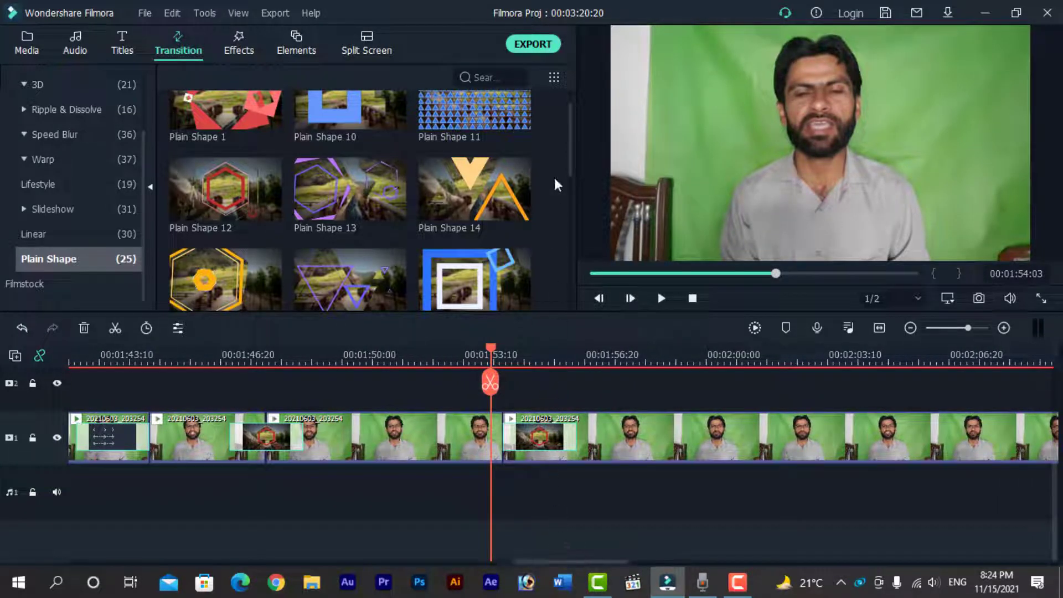
mouse_move(569, 157)
left_mouse_down()
mouse_move(568, 181)
mouse_move(571, 166)
left_mouse_up()
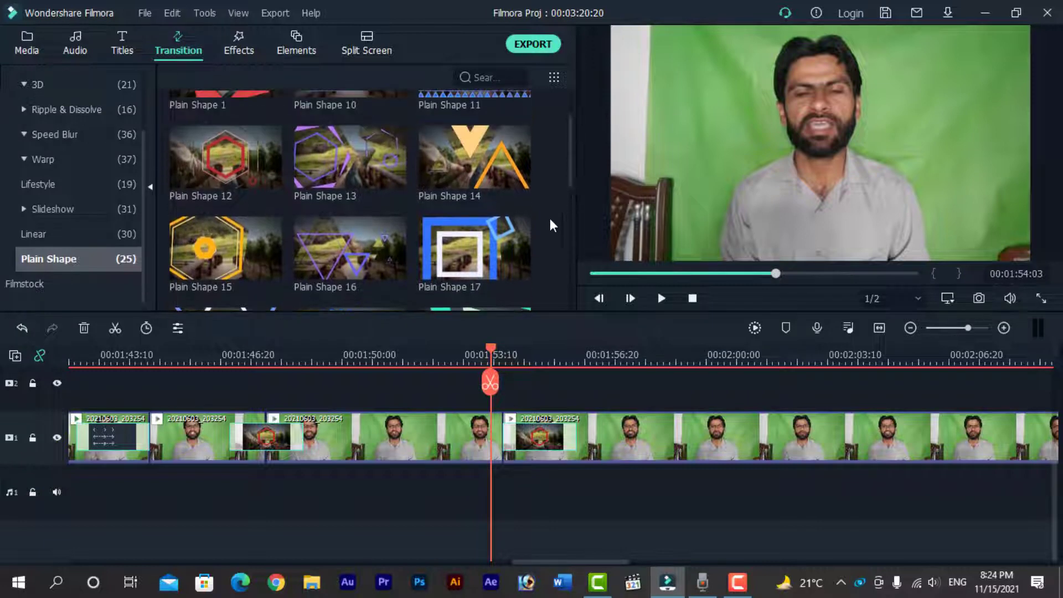
left_click_drag(494, 361, 642, 361)
left_click(718, 446)
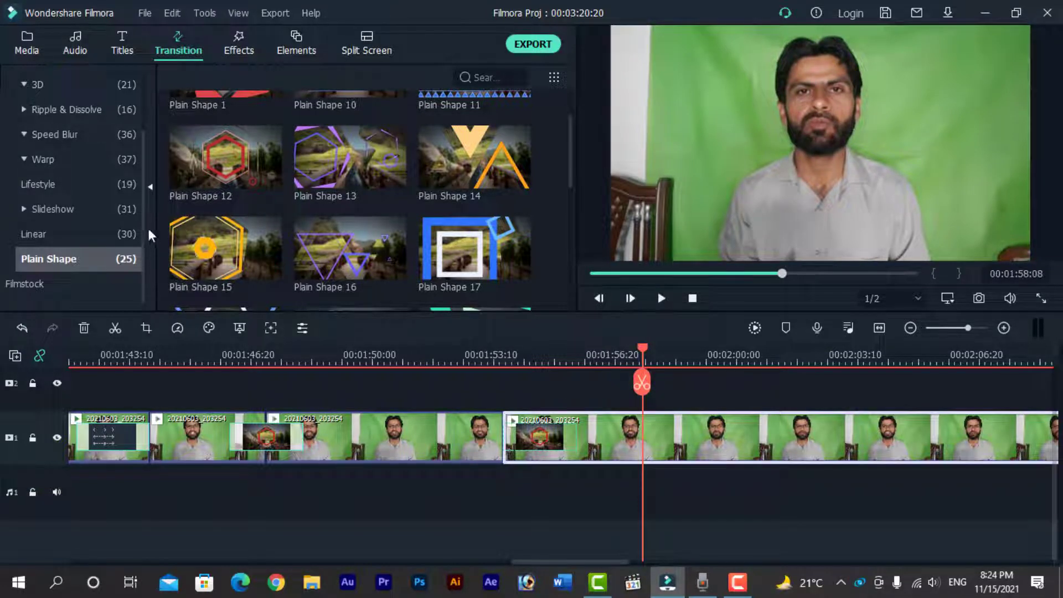
left_click(116, 330)
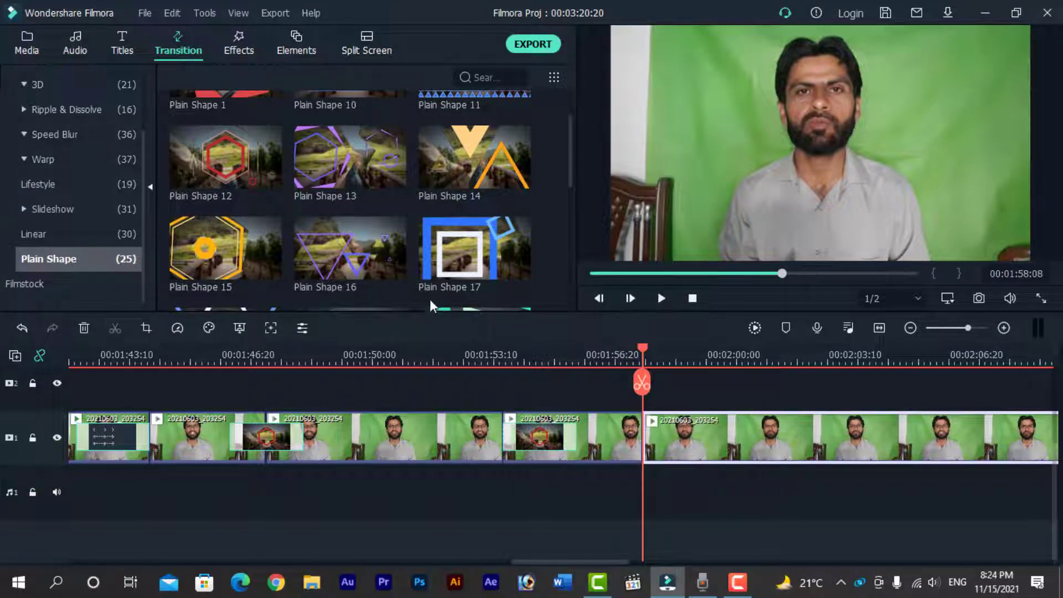
left_click_drag(453, 250, 641, 431)
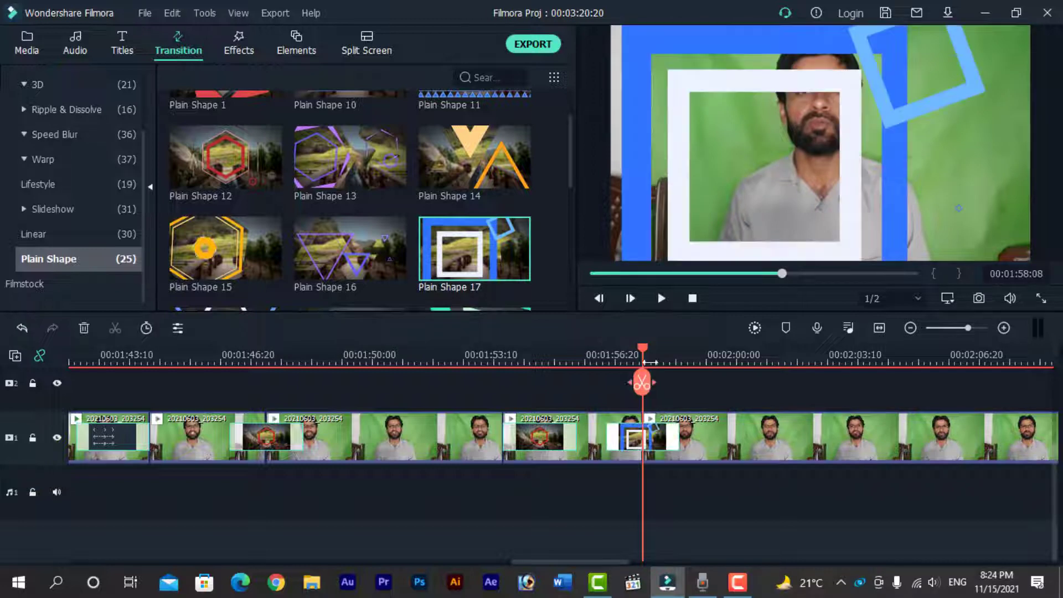
Preview the Plain Shape 17 transition across the cut at 00:01:58:08
left_click_drag(643, 347, 598, 340)
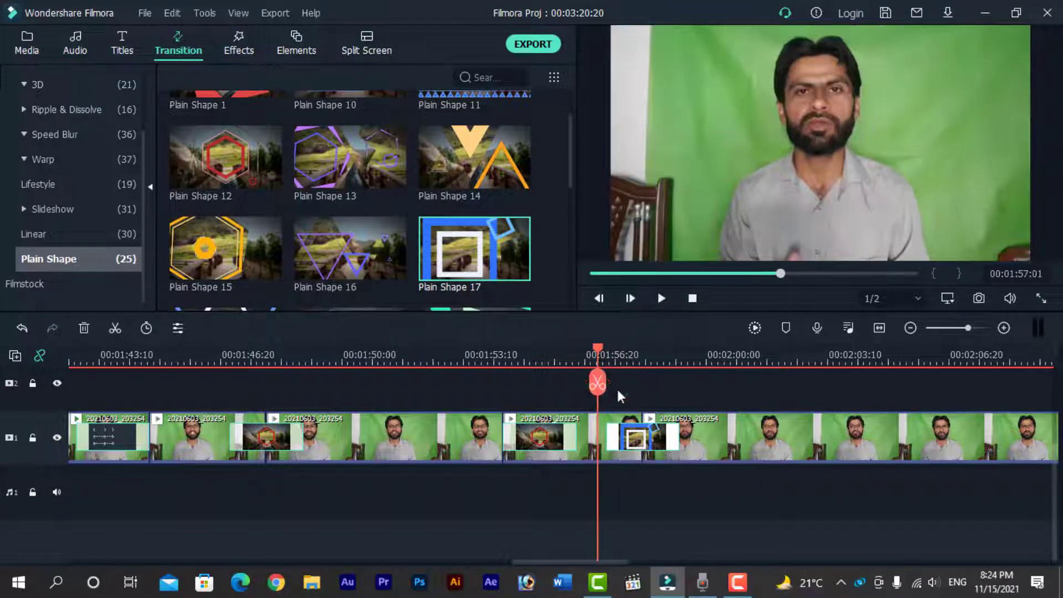
key("space")
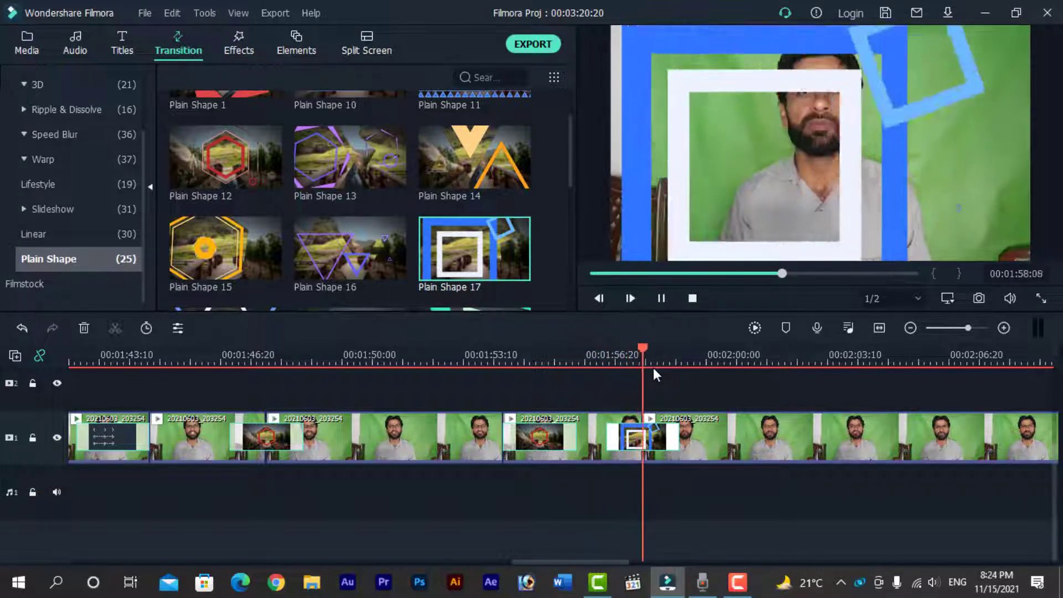
key("space")
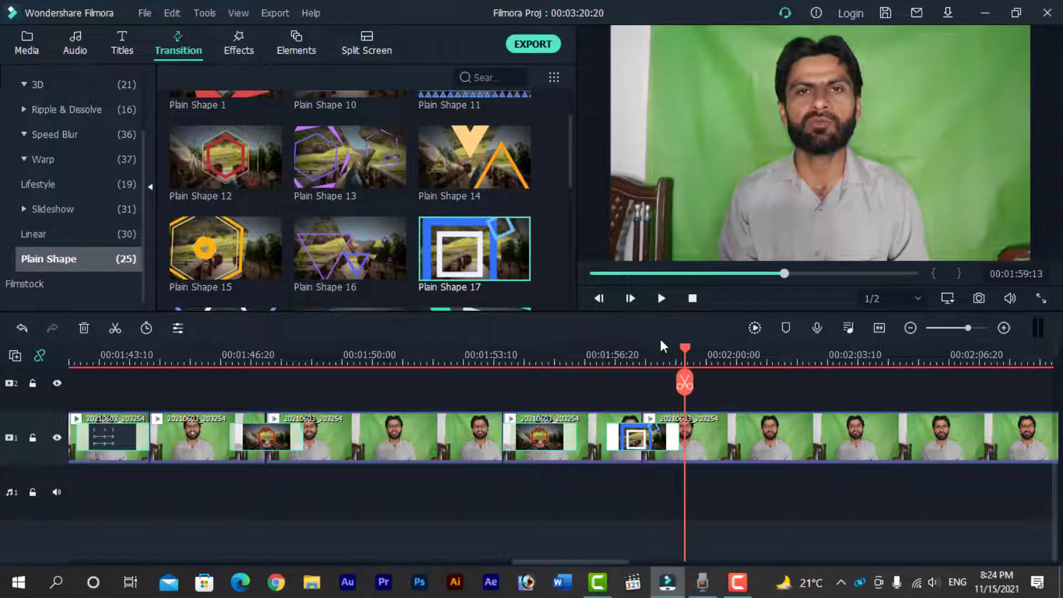
left_click_drag(673, 442, 608, 436)
right_click(622, 434)
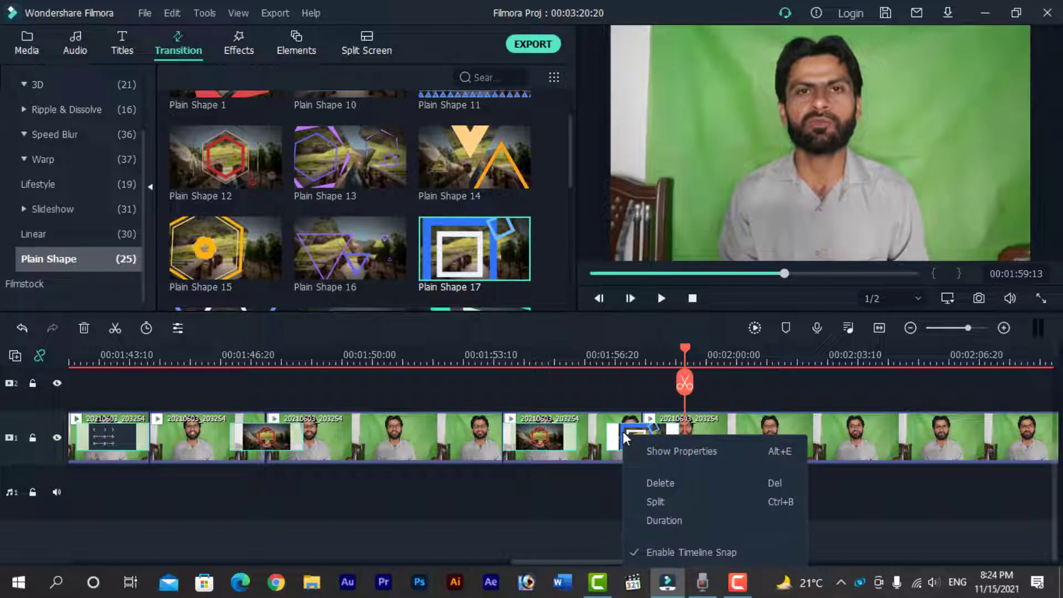
left_click(578, 496)
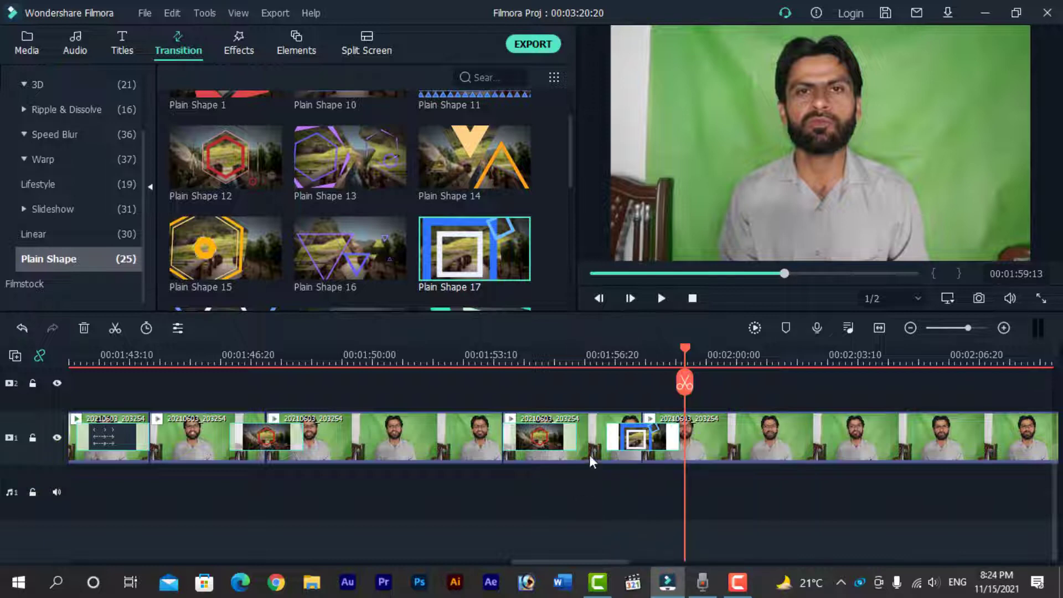
Play the Plain Shape 17 transition again from just before its start and park the playhead inside it at 00:01:57:29
left_click(611, 357)
left_click_drag(610, 349, 596, 344)
key("space")
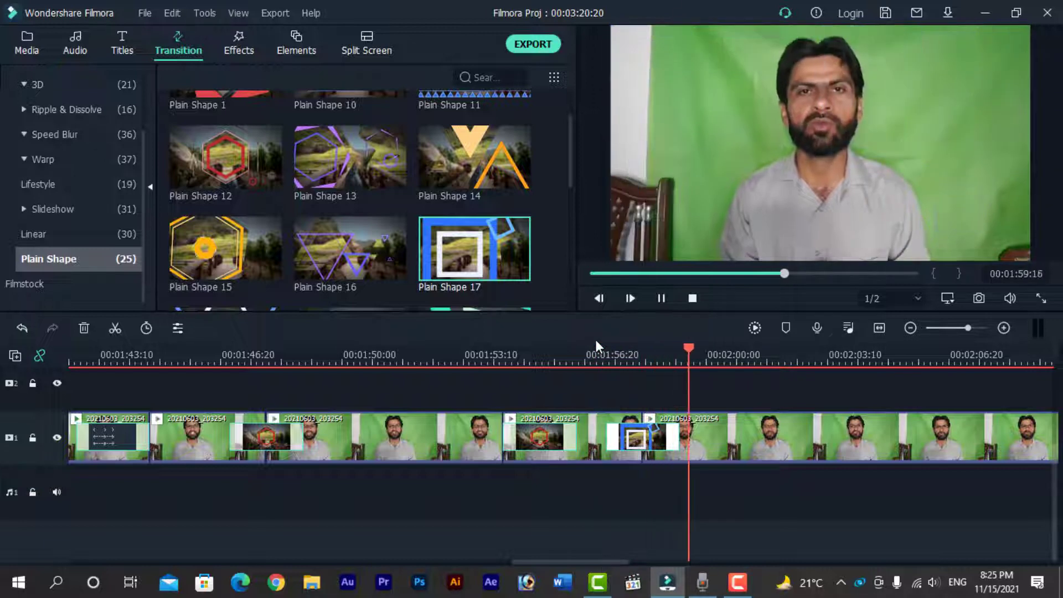
key("space")
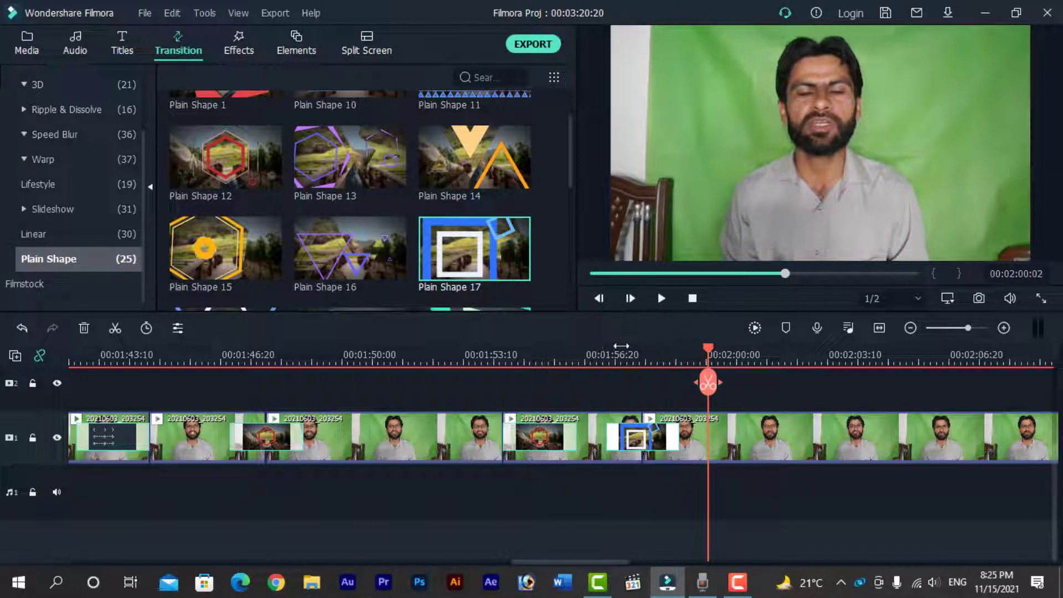
left_click_drag(711, 351, 635, 356)
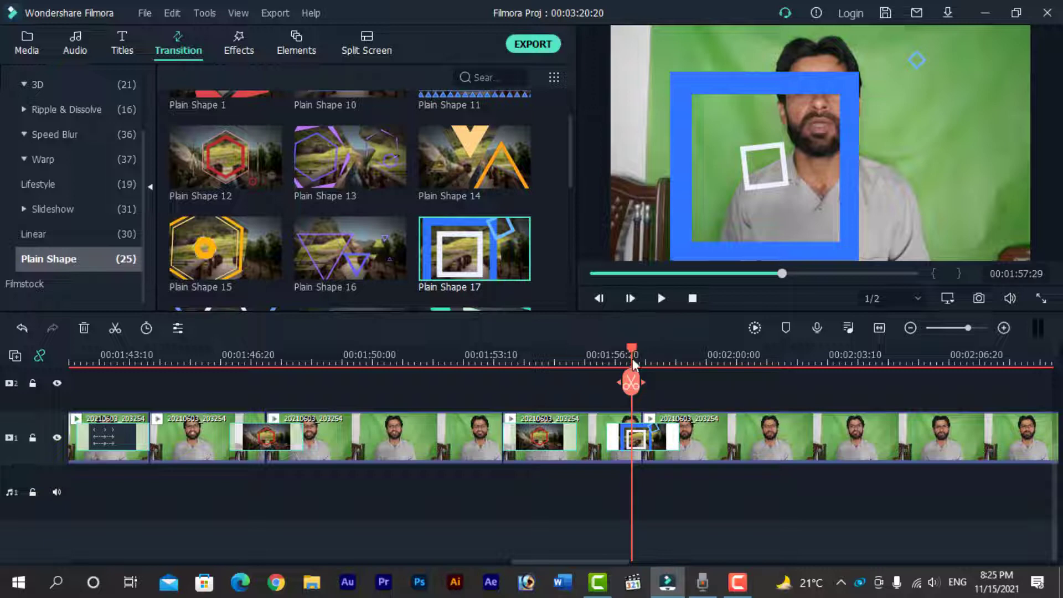
Show the Plain Shape 17 transition's properties and review its duration and transition mode options
right_click(655, 437)
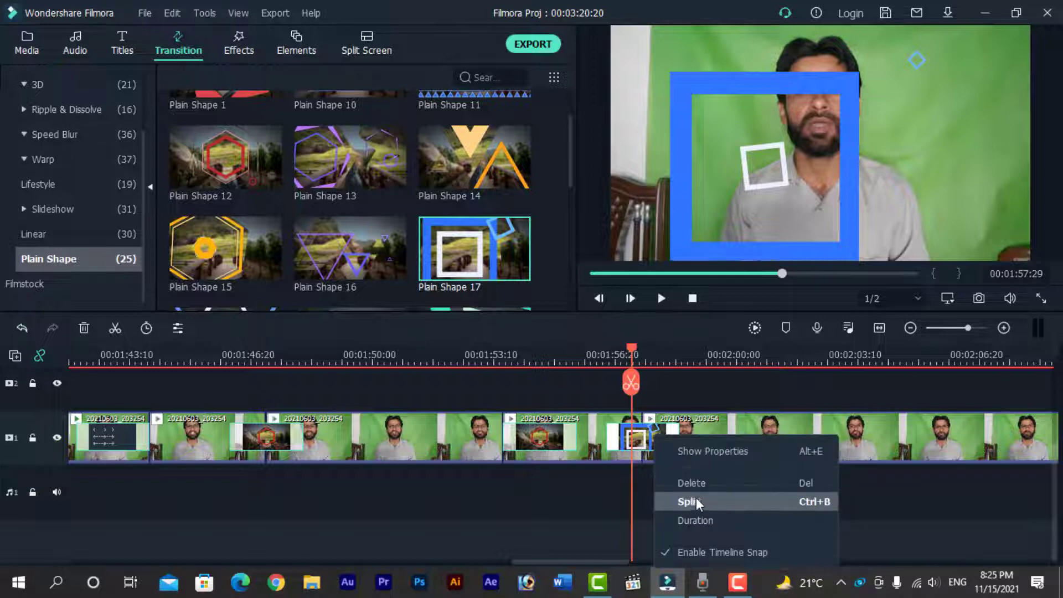
left_click(713, 453)
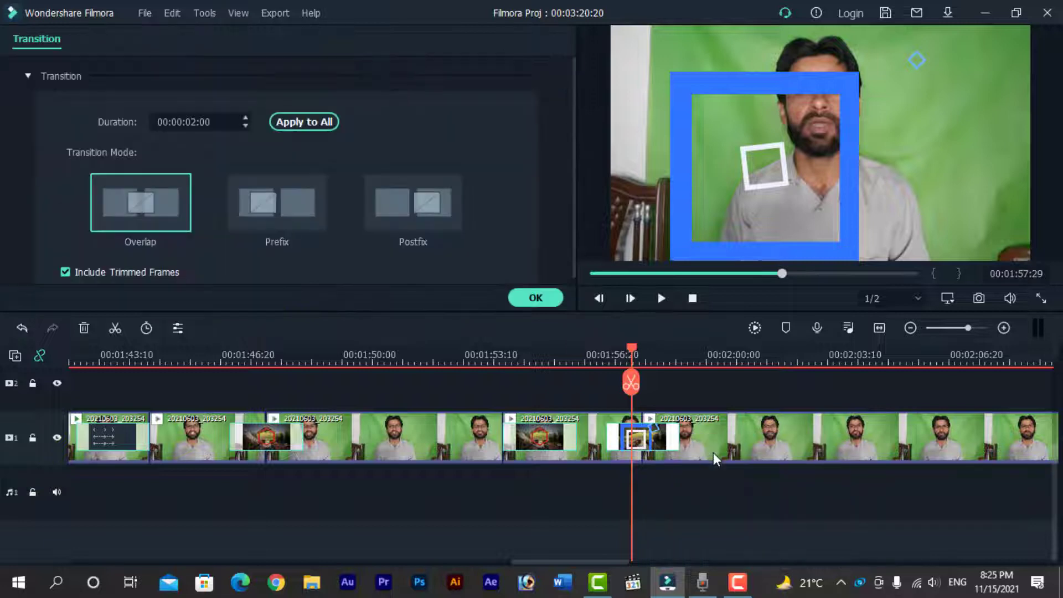
scroll(155, 194, "down", 1)
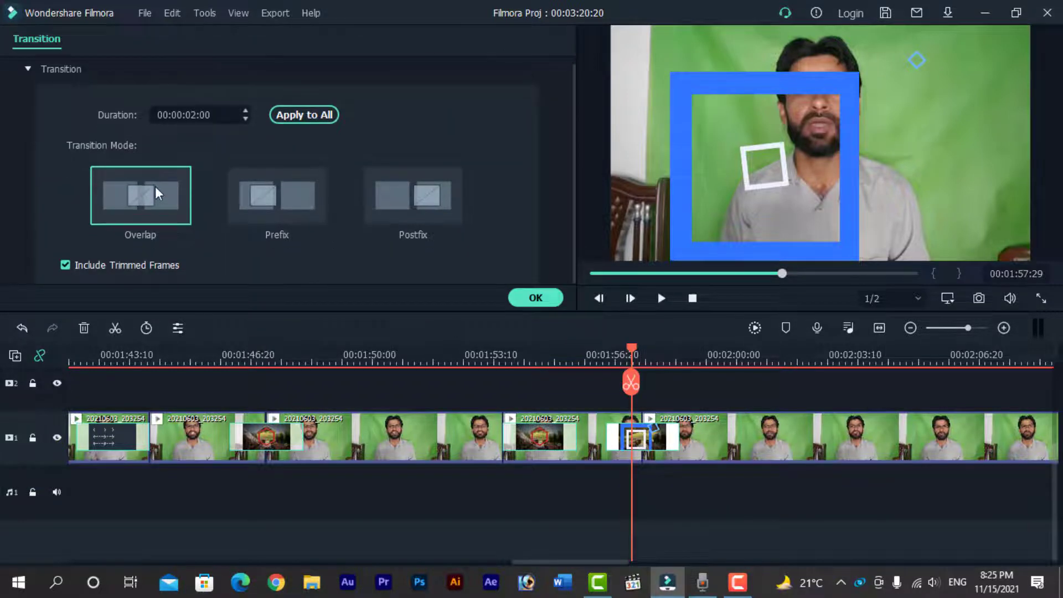
left_click(191, 115)
left_click(532, 297)
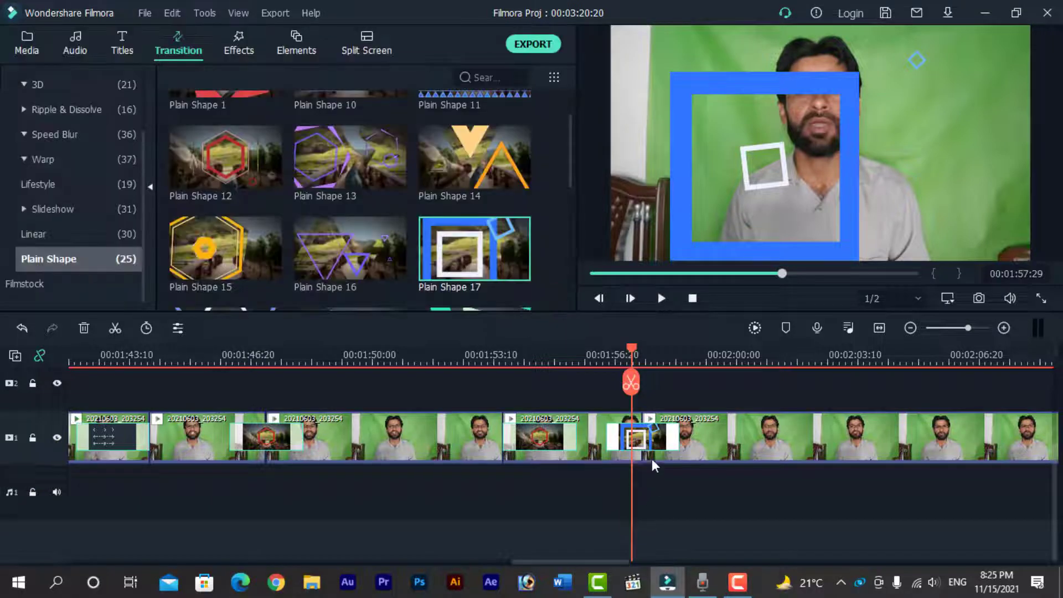
right_click(646, 437)
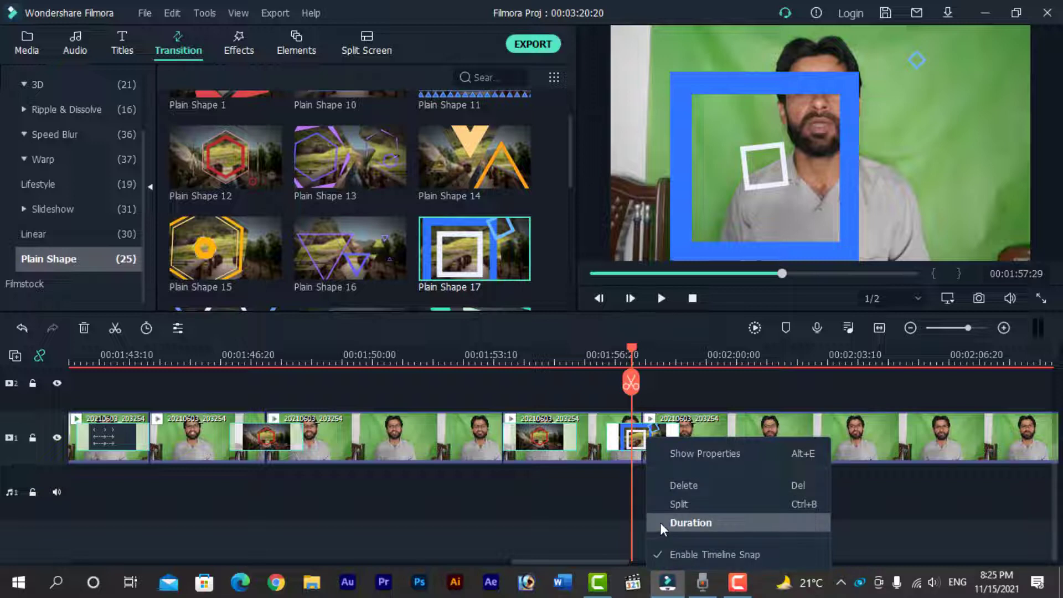
left_click(679, 453)
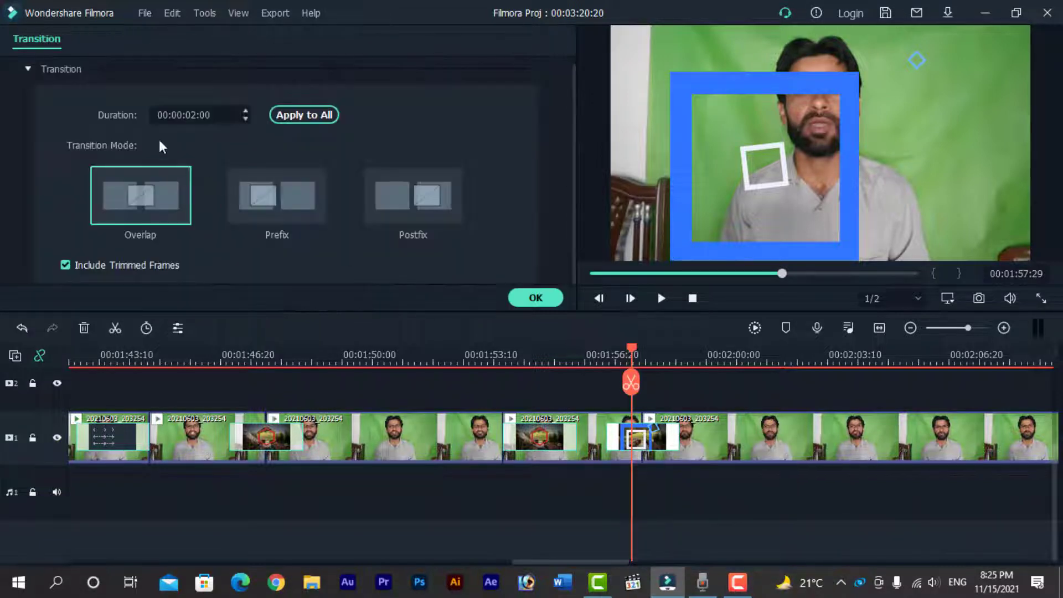
left_click(536, 297)
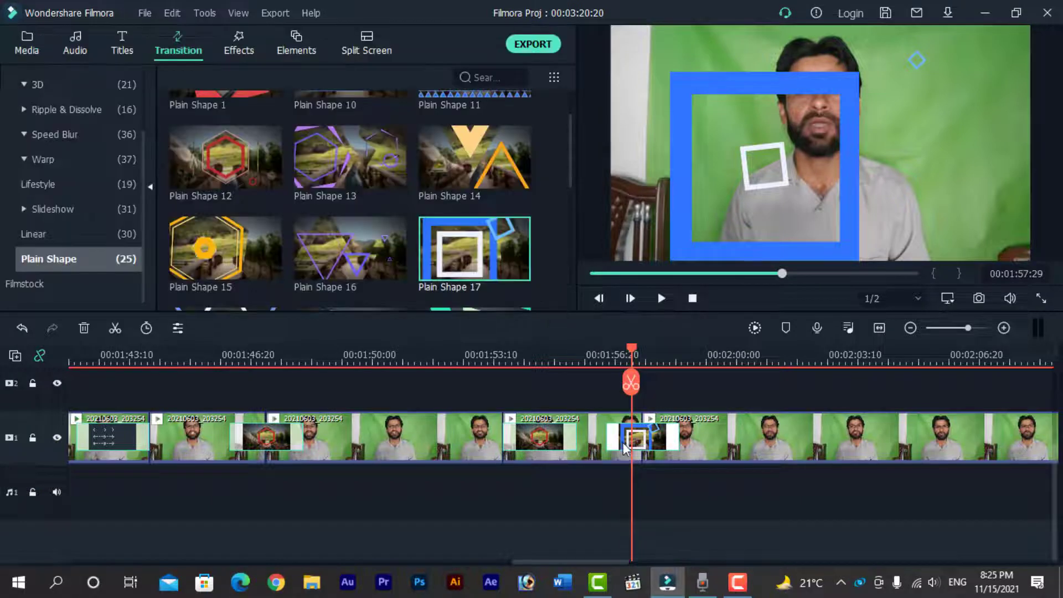
right_click(640, 437)
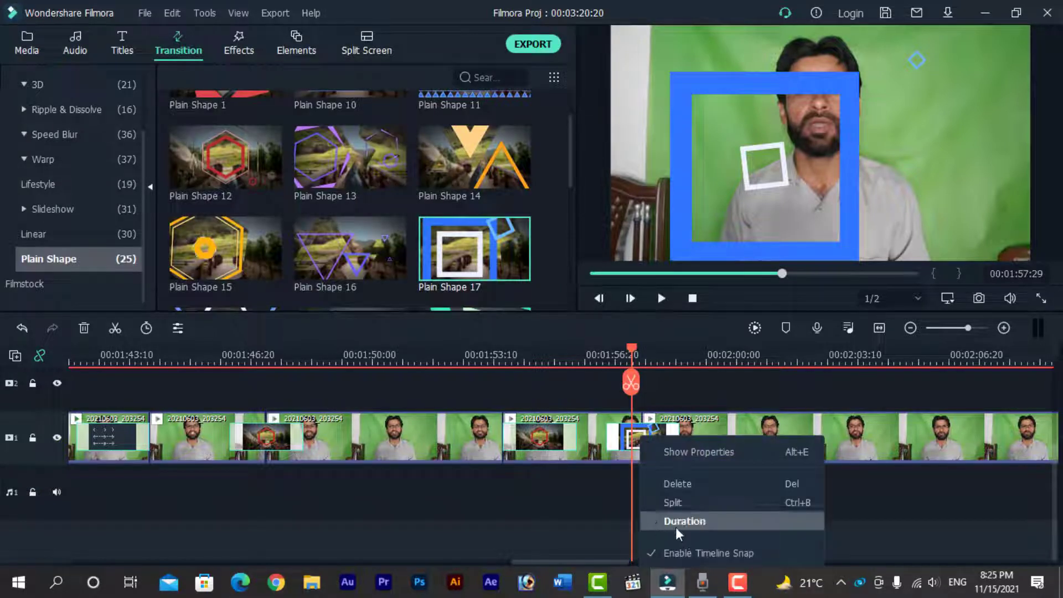
left_click(690, 523)
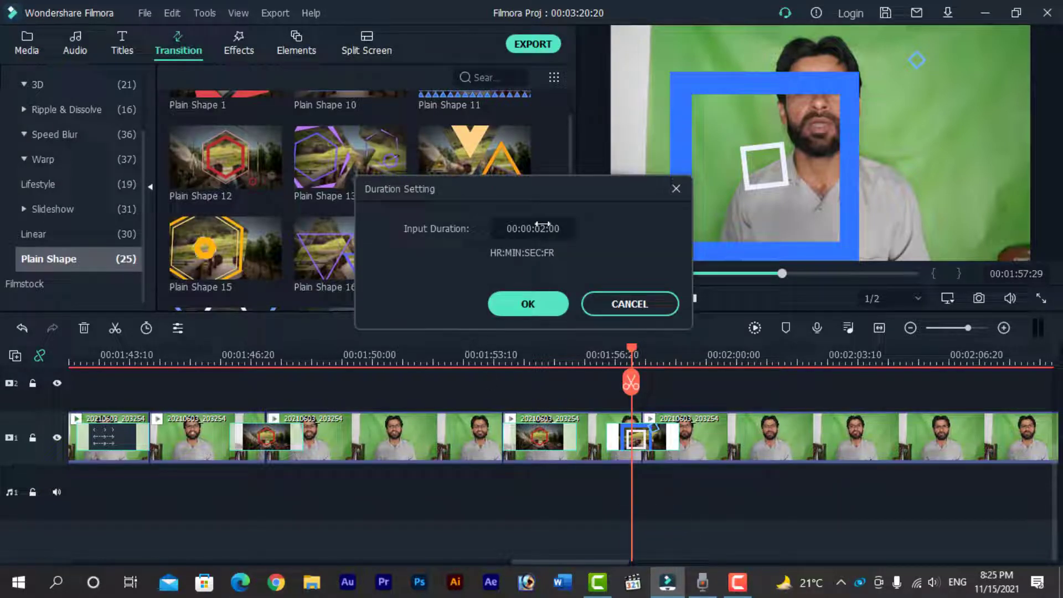
left_click_drag(555, 191, 357, 197)
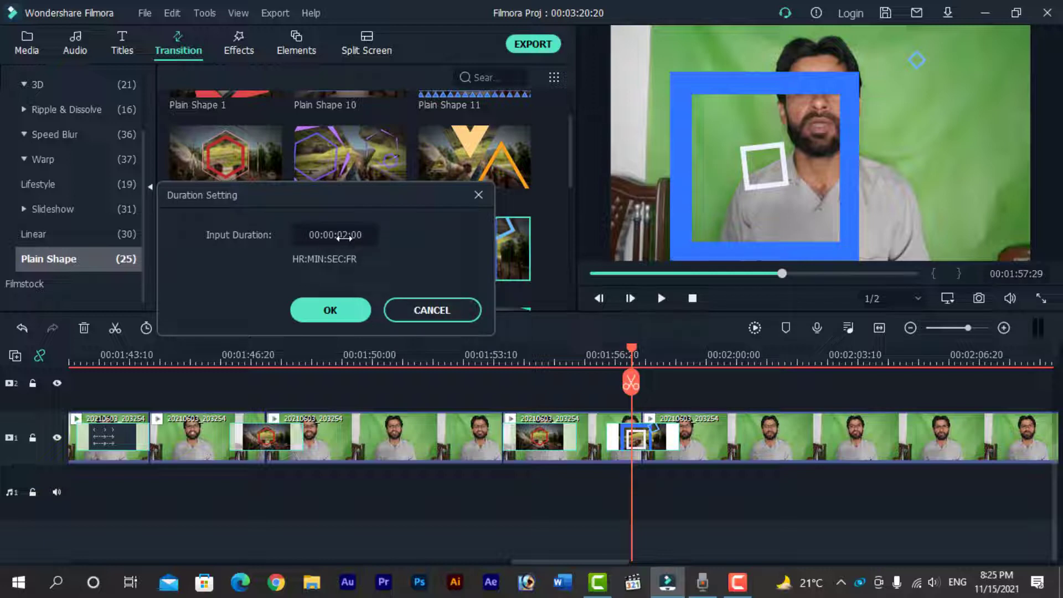
left_click_drag(344, 238, 372, 238)
left_click(452, 312)
Increase the duration of the Plain Shape 17 transition at the 00:01:58:08 cut through its duration setting
right_click(633, 431)
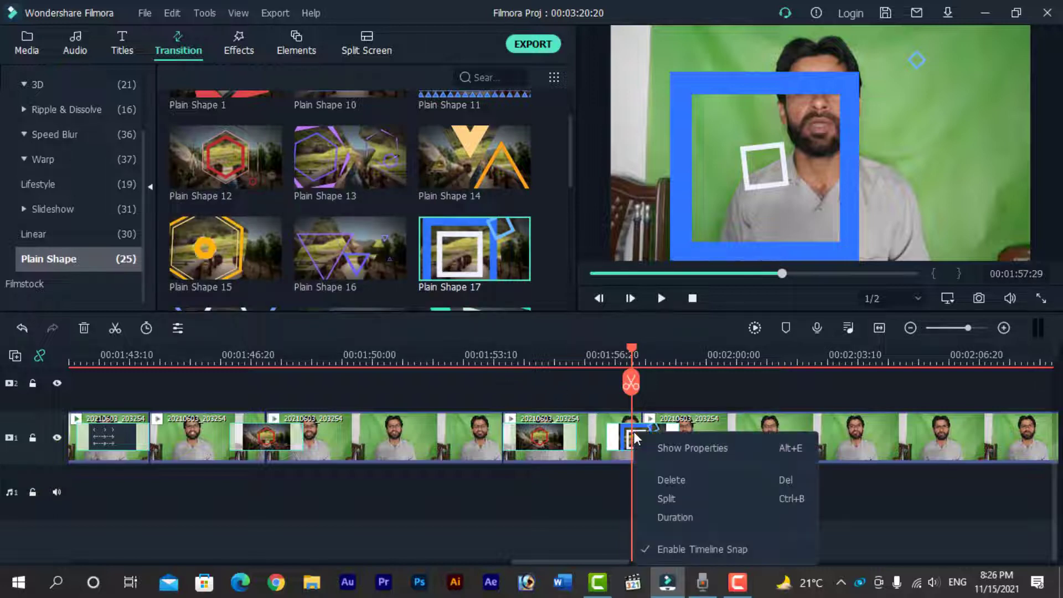
left_click(666, 519)
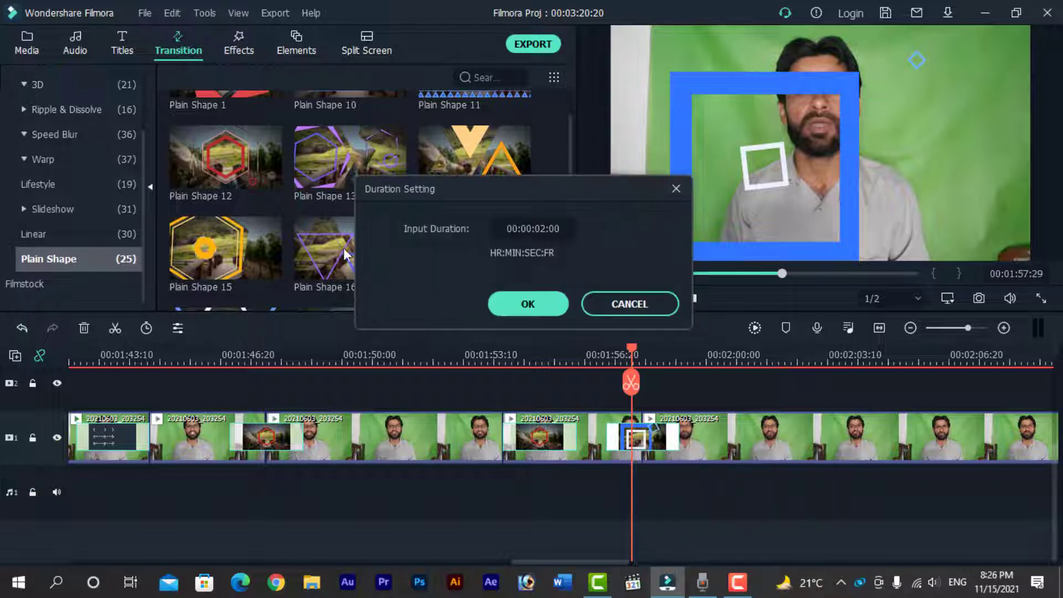
left_click_drag(566, 187, 317, 147)
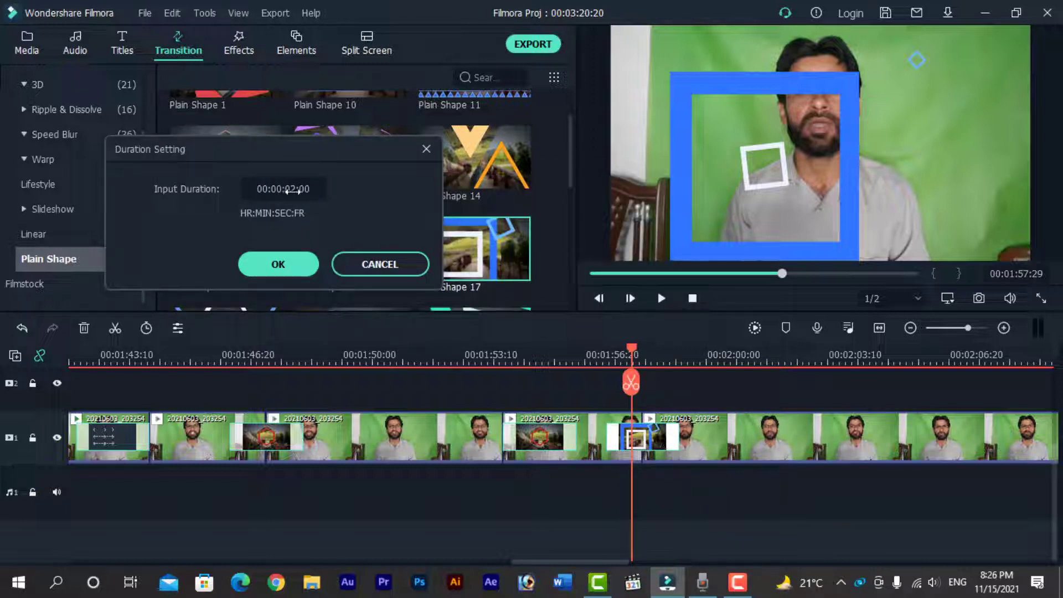
left_click_drag(294, 189, 318, 190)
left_click(285, 264)
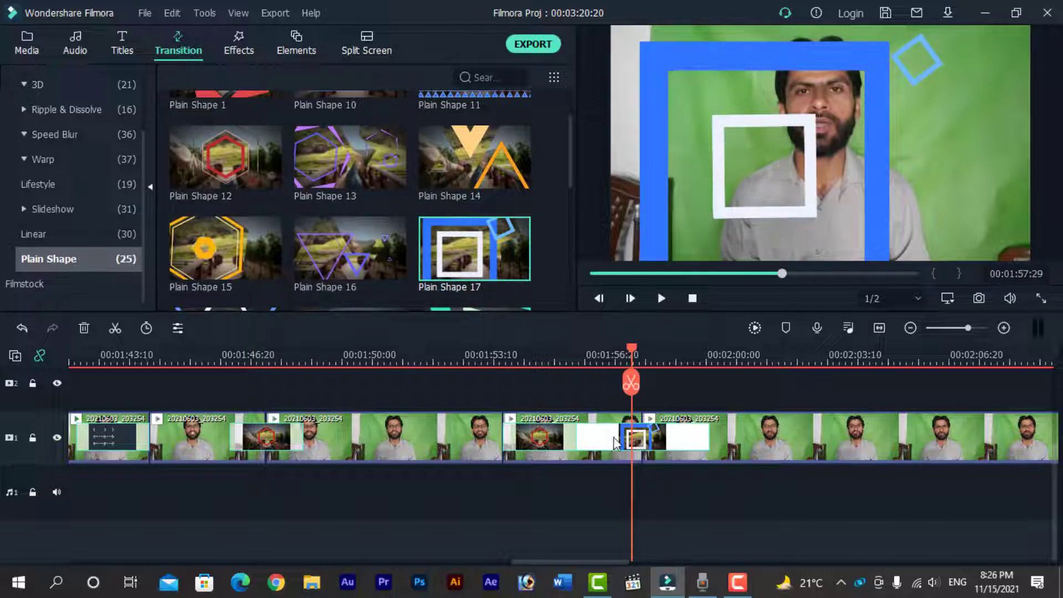
Split the last clip at 00:02:11:00 and apply the Plain Shape 13 transition across the new cut
left_click_drag(580, 562, 633, 555)
left_click(648, 365)
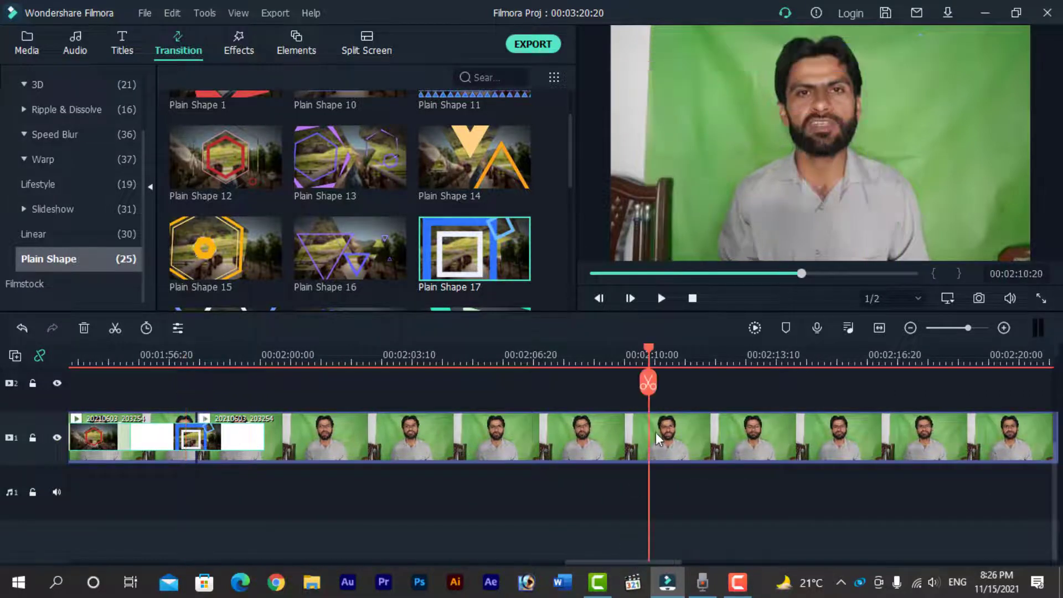
left_click(655, 433)
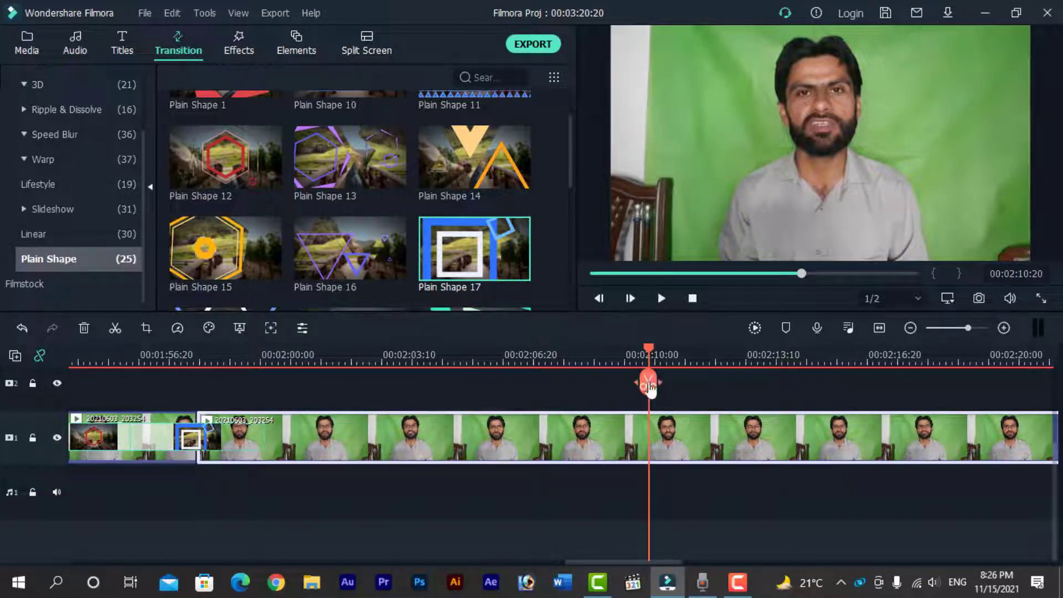
left_click(661, 350)
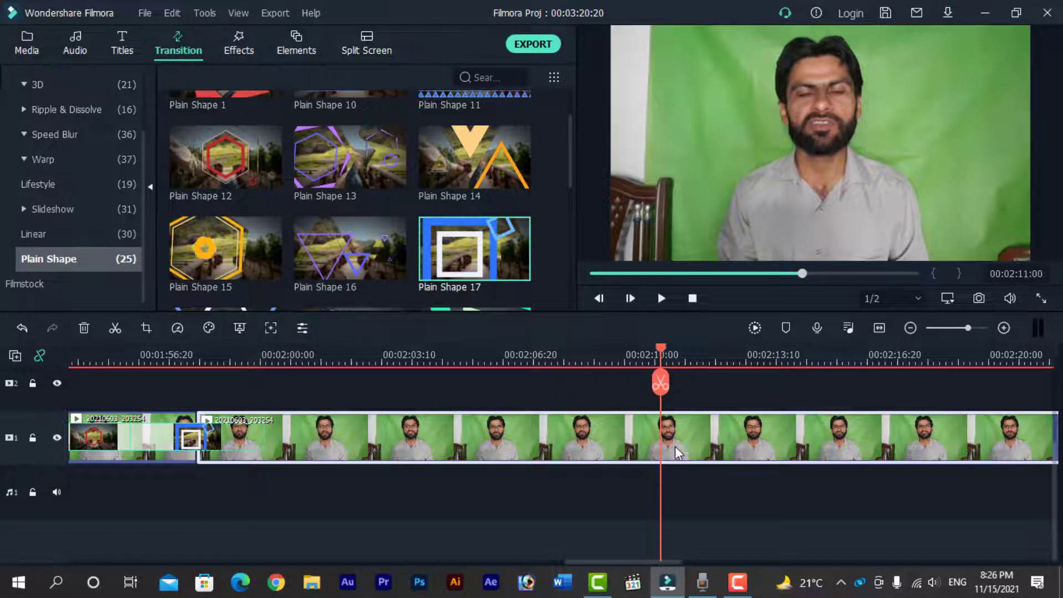
left_click(115, 328)
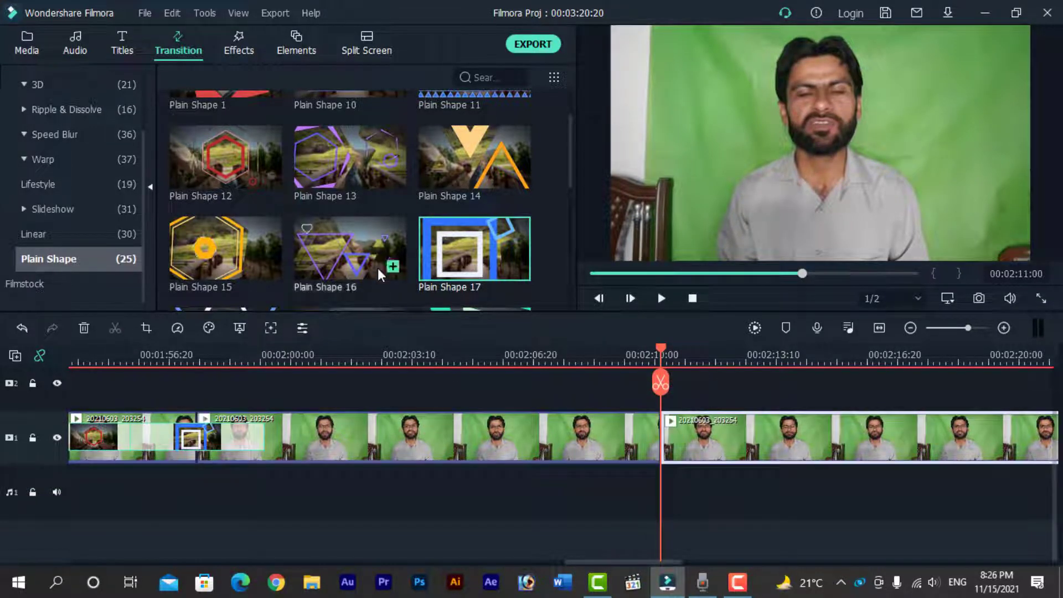
left_click_drag(333, 161, 662, 435)
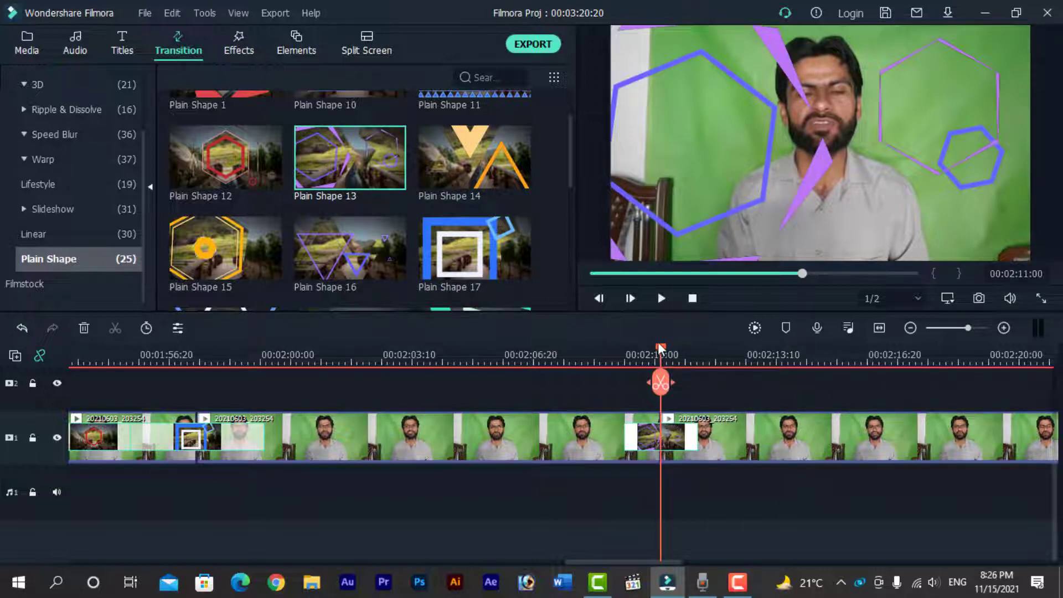
Preview the Plain Shape 13 transition across the cut at 00:02:11:00
left_click_drag(660, 348, 624, 353)
key("space")
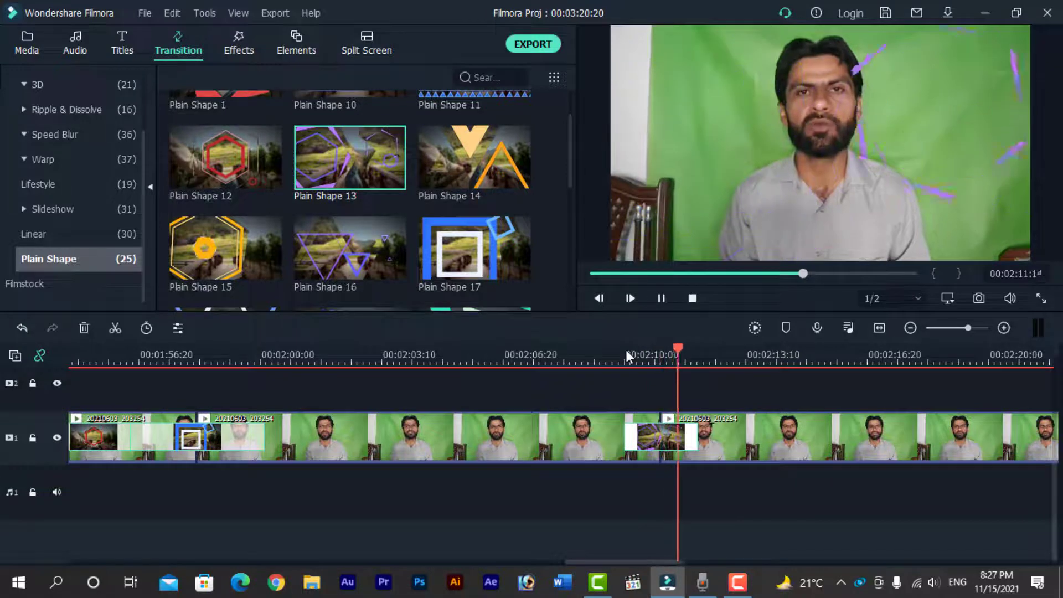
key("space")
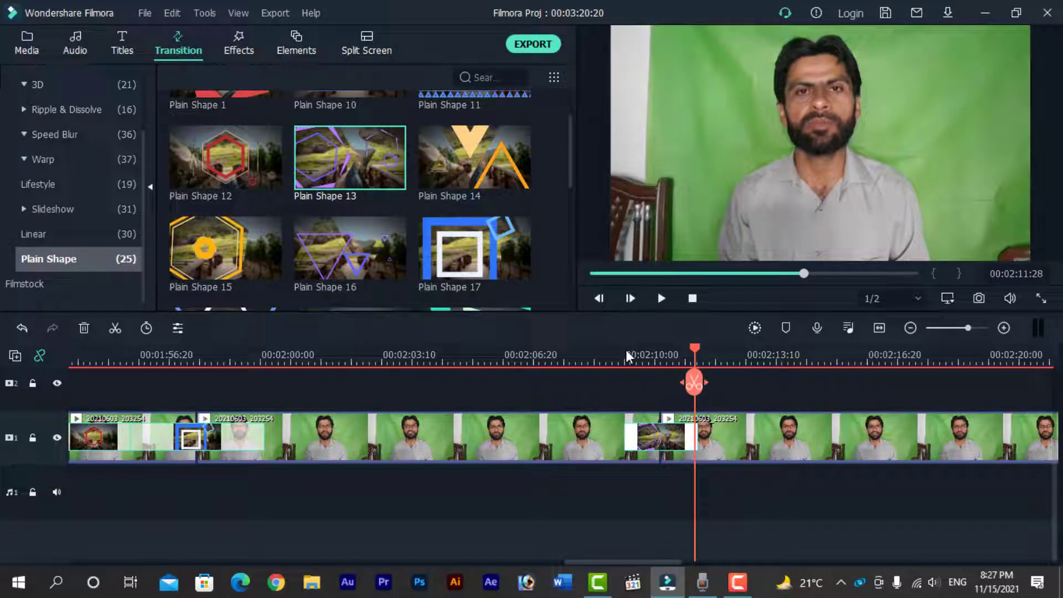
right_click(651, 438)
left_click(682, 521)
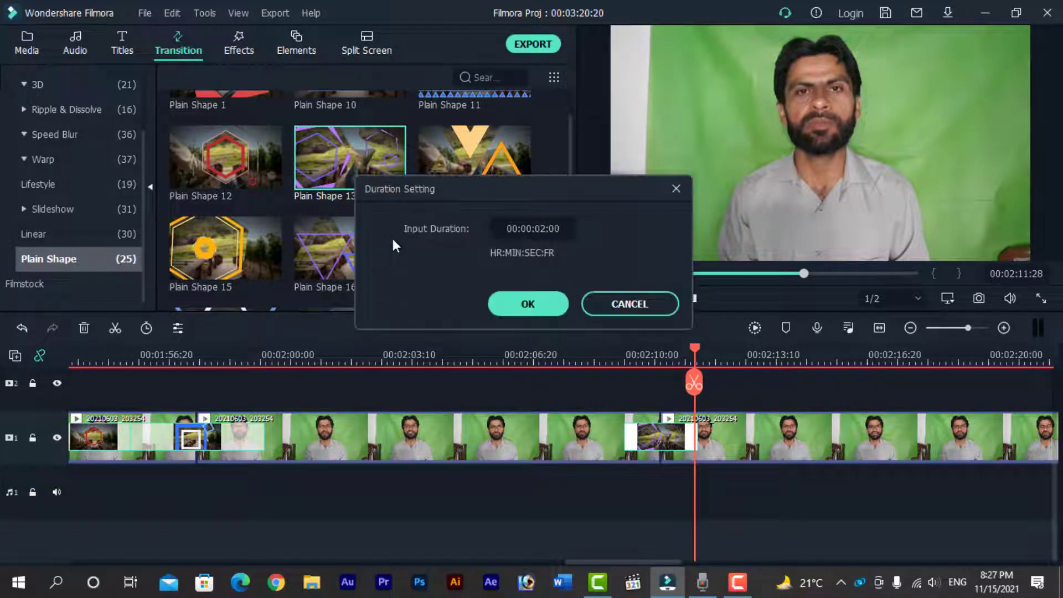
left_click_drag(537, 229, 762, 229)
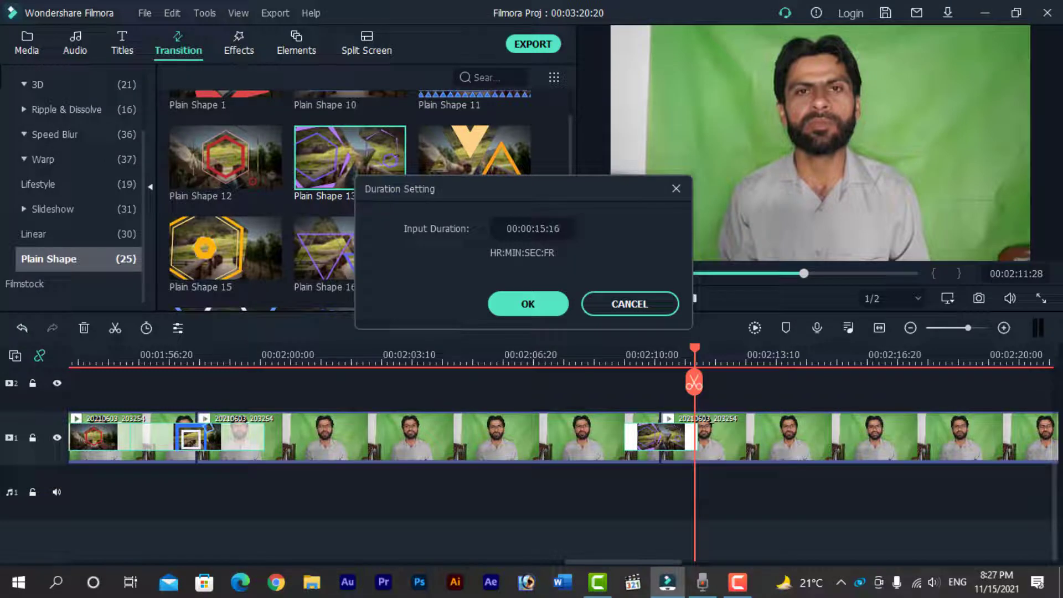
left_click_drag(549, 195, 353, 134)
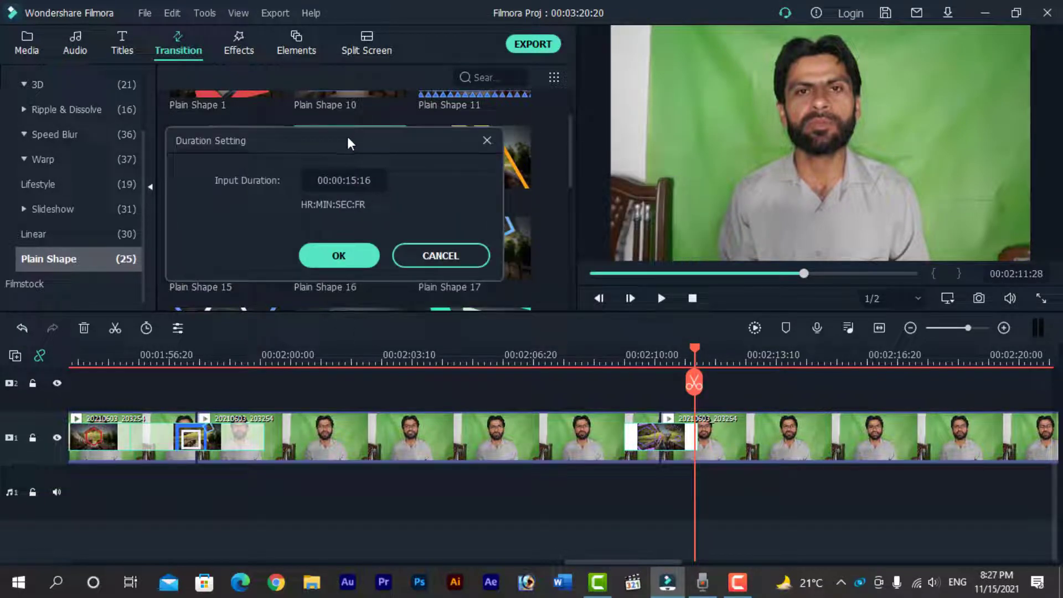
left_click(443, 257)
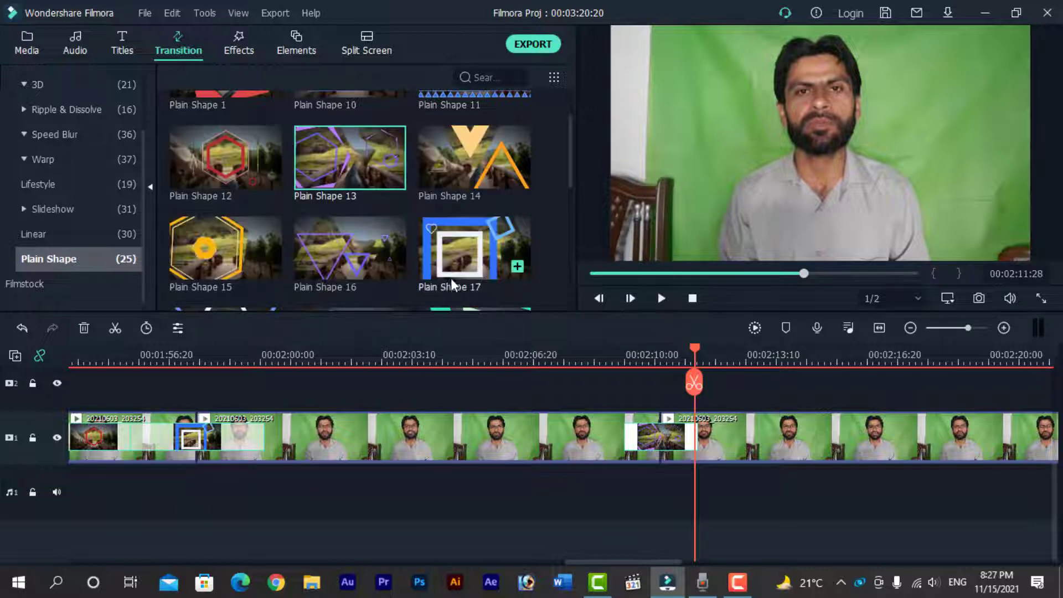
Set the duration of the Plain Shape 13 transition at the 00:02:11:00 cut to 00:00:05:27
left_click(196, 438)
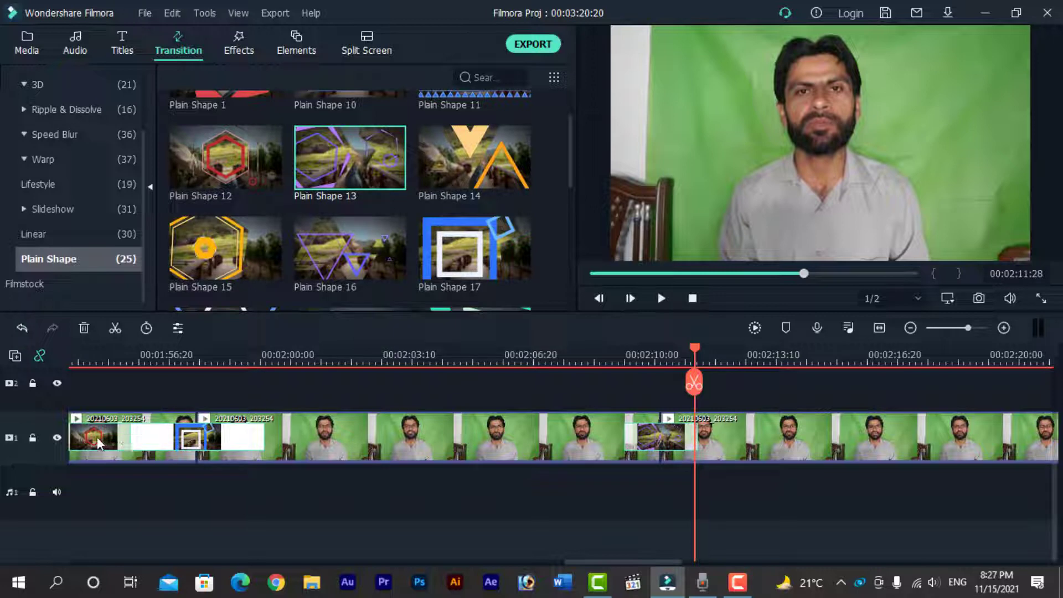
left_click_drag(626, 562, 597, 564)
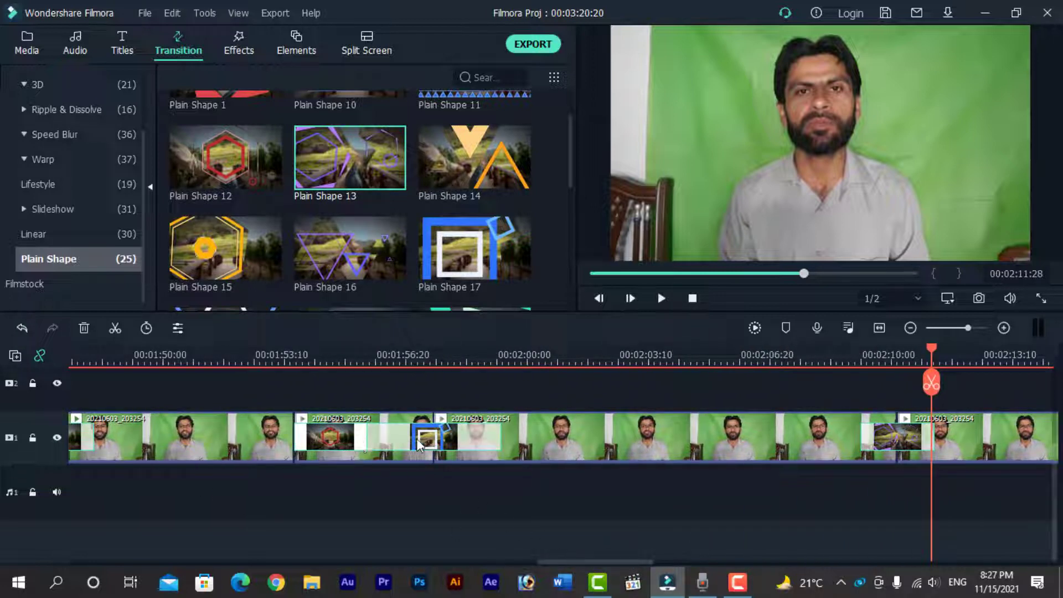
left_click_drag(616, 561, 661, 556)
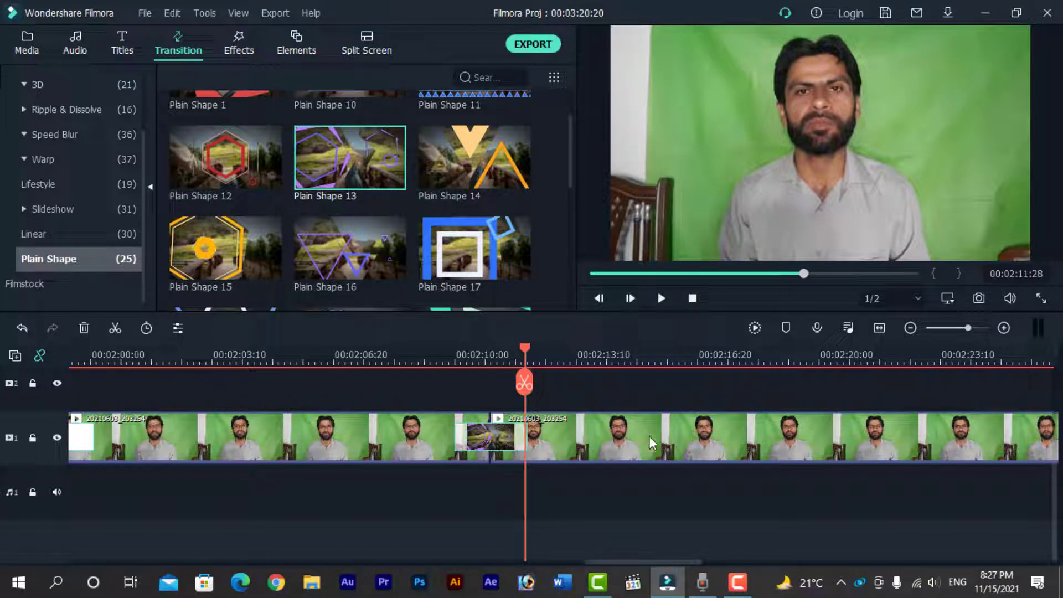
left_click(497, 429)
right_click(497, 430)
left_click(540, 514)
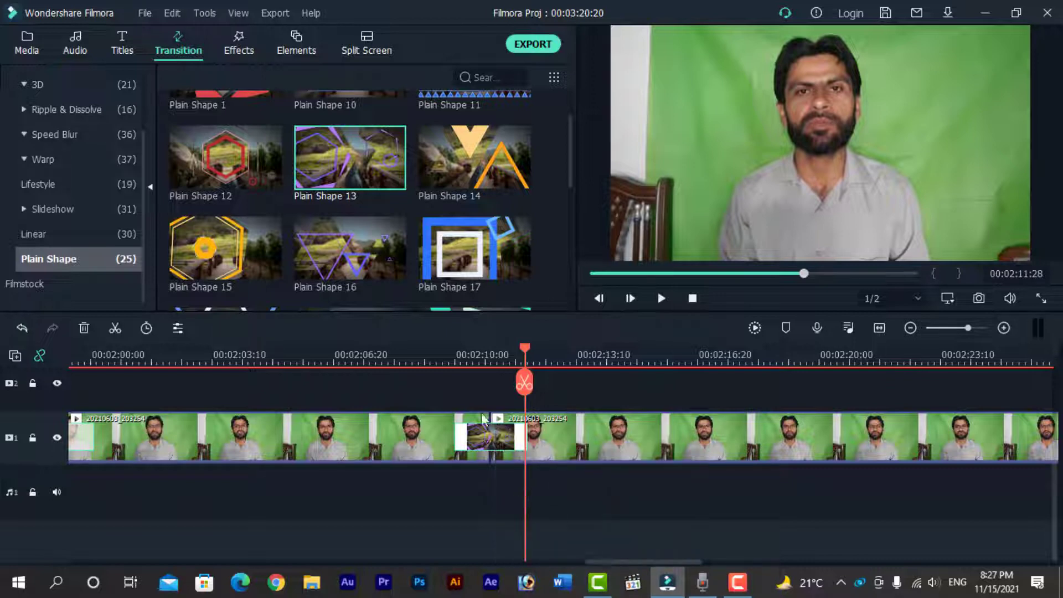
left_click_drag(537, 228, 554, 228)
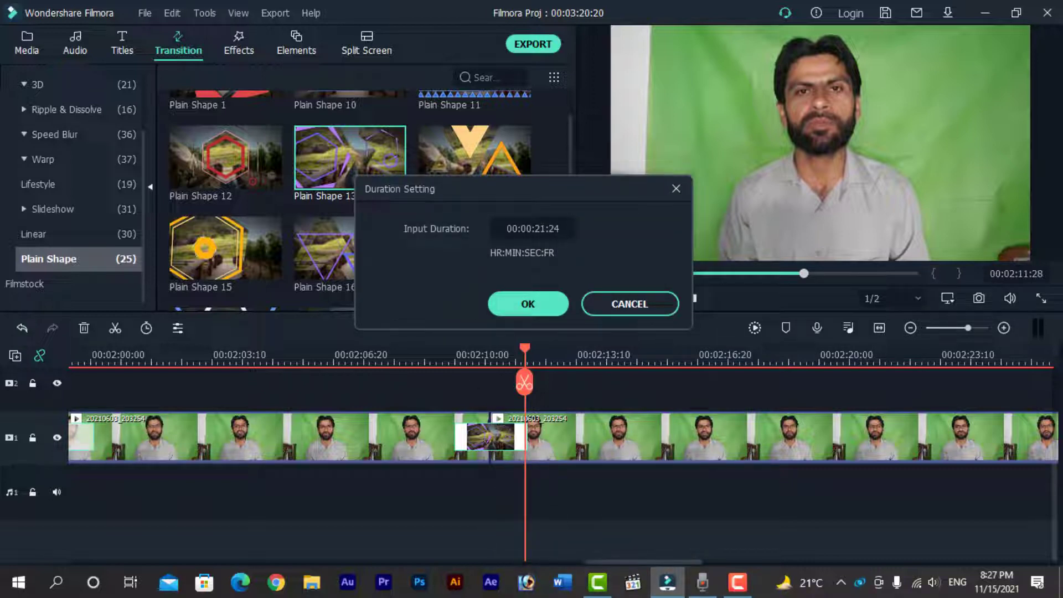
mouse_move(554, 228)
left_mouse_down()
mouse_move(536, 228)
mouse_move(547, 228)
left_mouse_up()
left_click_drag(551, 186, 358, 189)
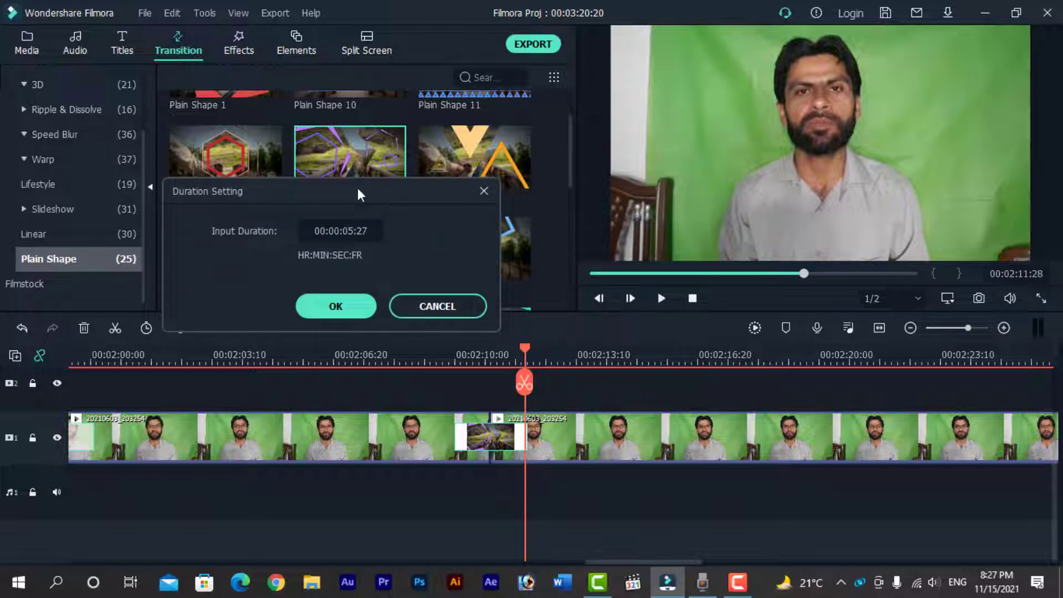
left_click(356, 310)
Preview the lengthened Plain Shape 13 transition from 00:02:07:23 across the cut
left_click(373, 361)
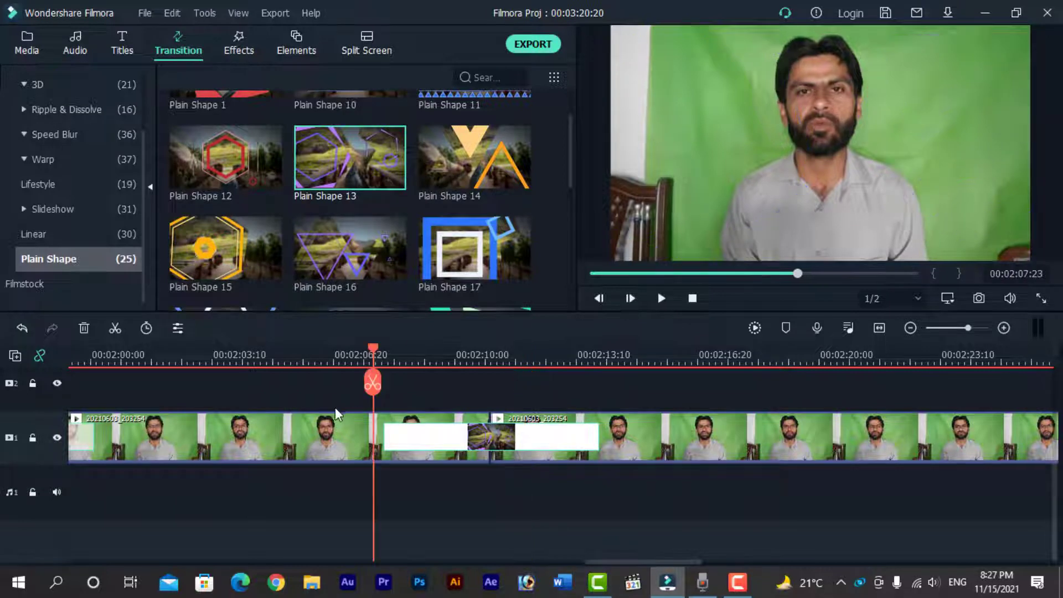
key("space")
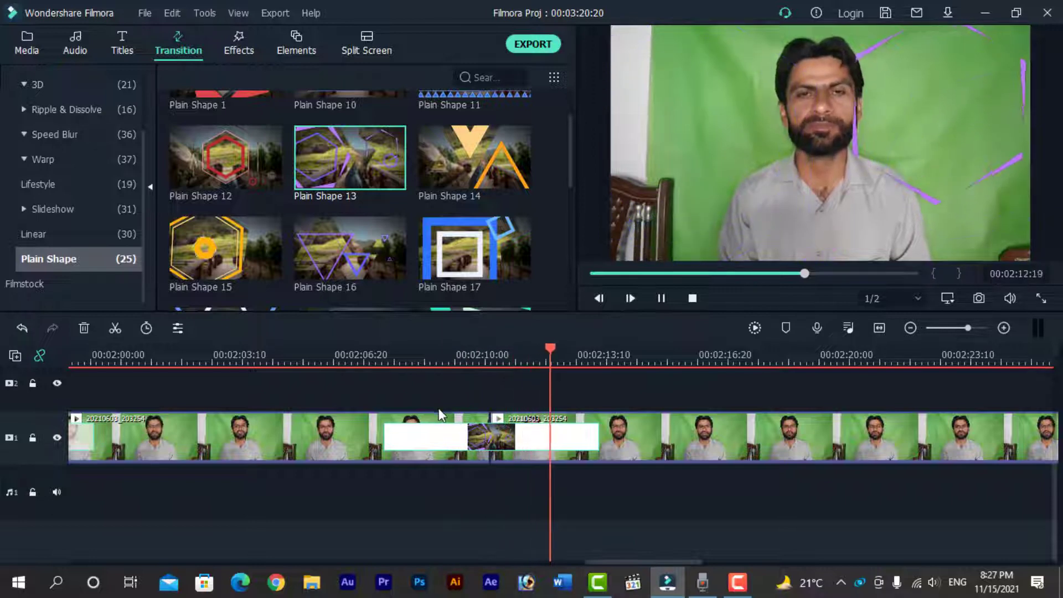
key("space")
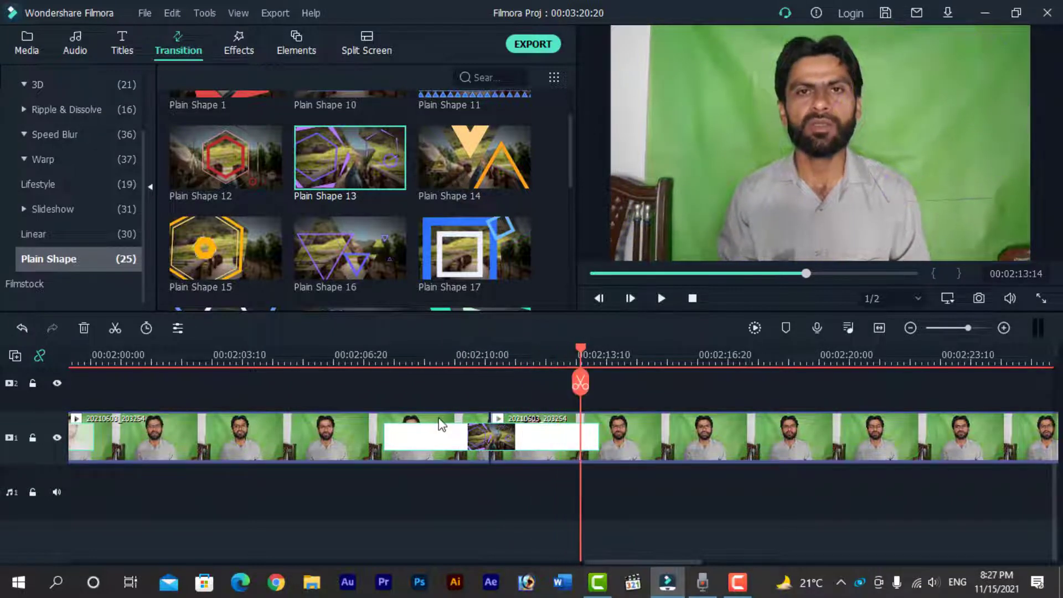
Lengthen the Plain Shape 13 transition further through its duration setting and play it back from just before its start
right_click(486, 435)
key("Escape")
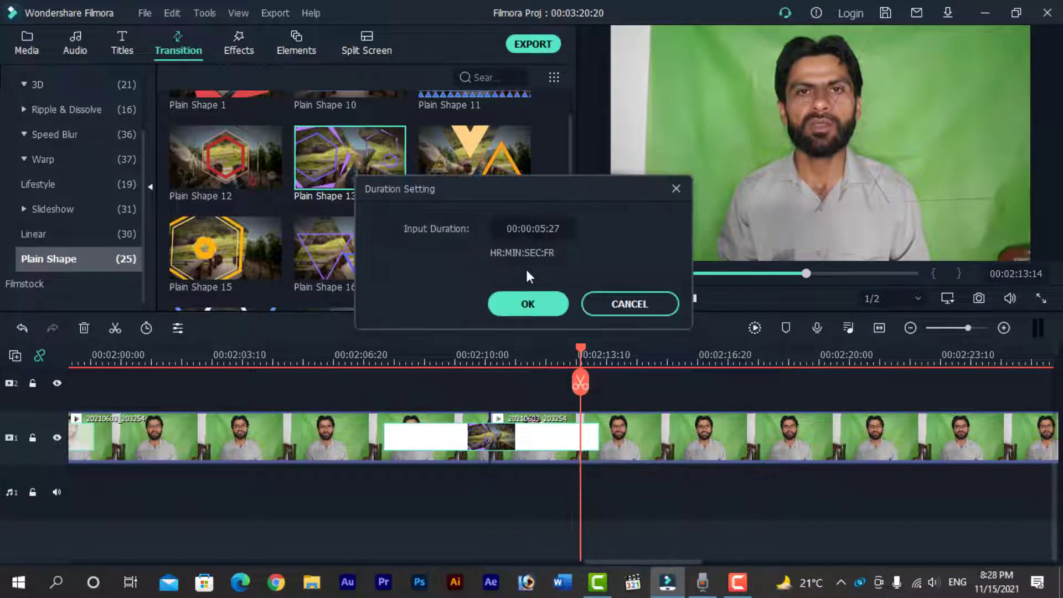
left_click_drag(548, 230, 639, 230)
left_click(529, 294)
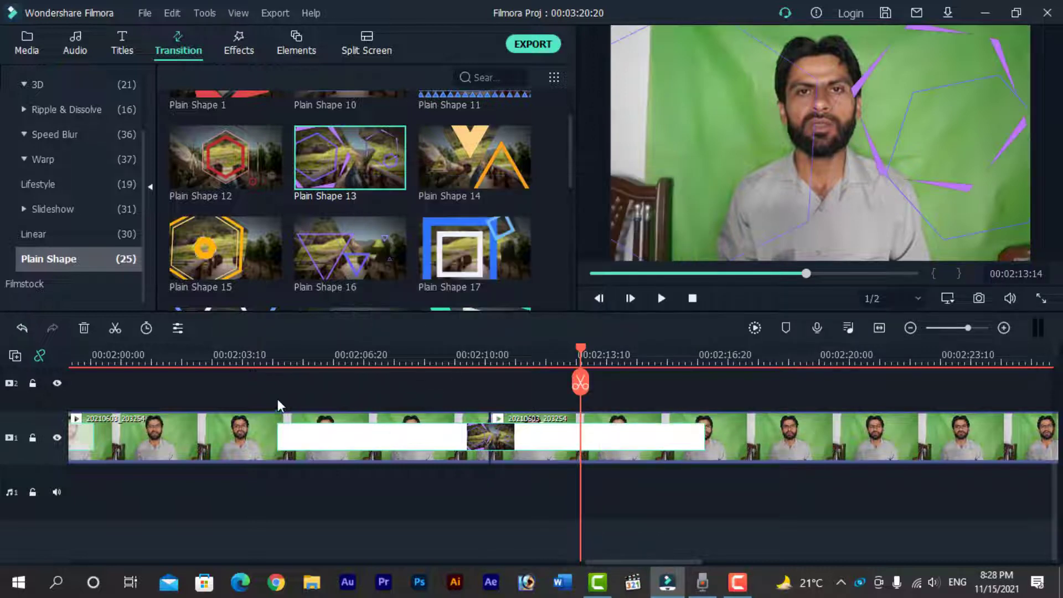
left_click(269, 357)
key("space")
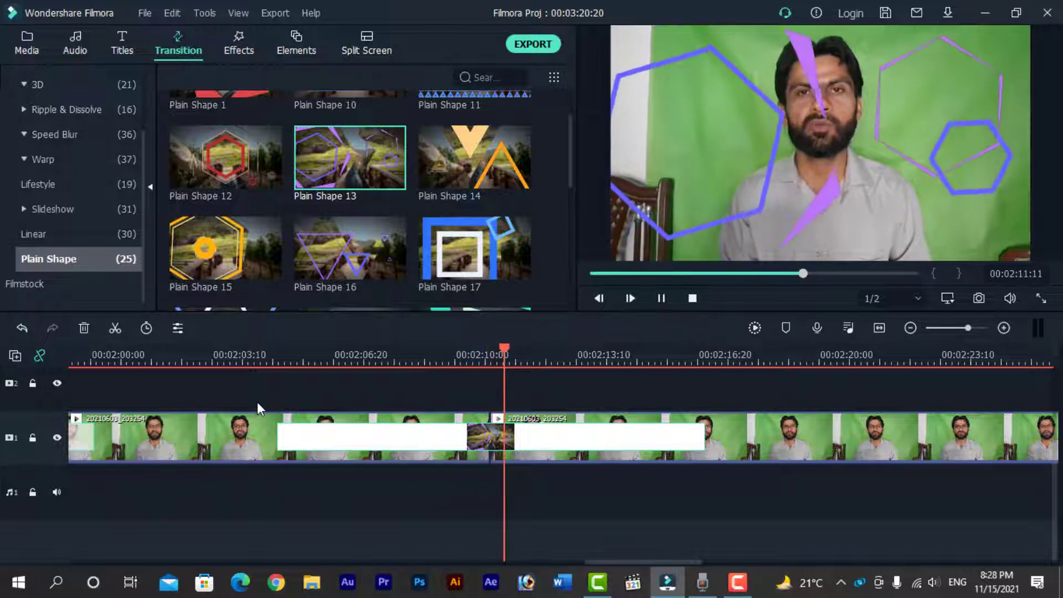
key("space")
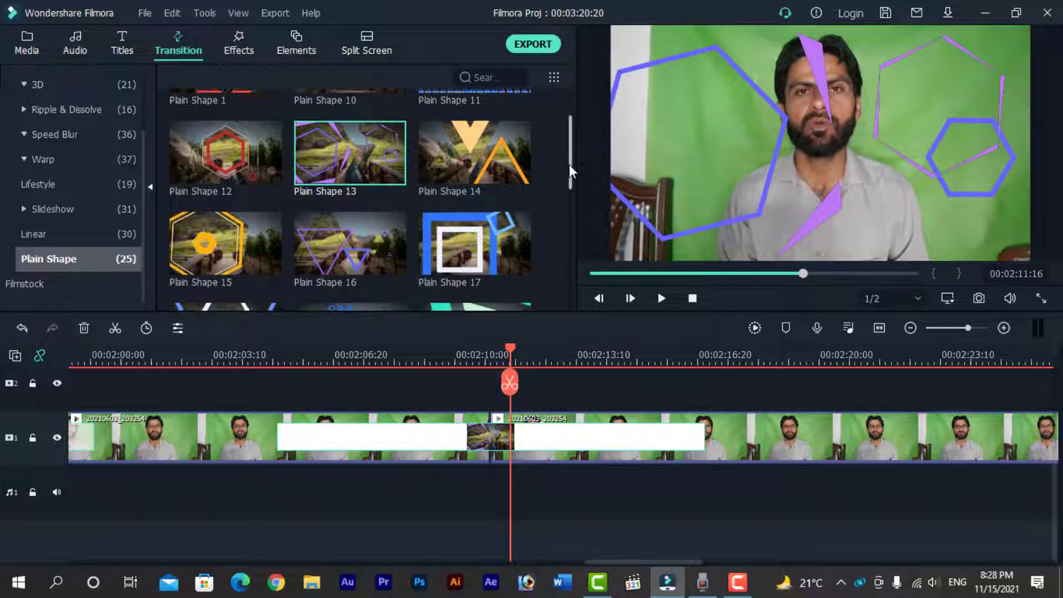
Replace the Plain Shape 13 transition at the 00:02:11:00 cut with Plain Shape 6 and preview it
left_click_drag(569, 165, 566, 274)
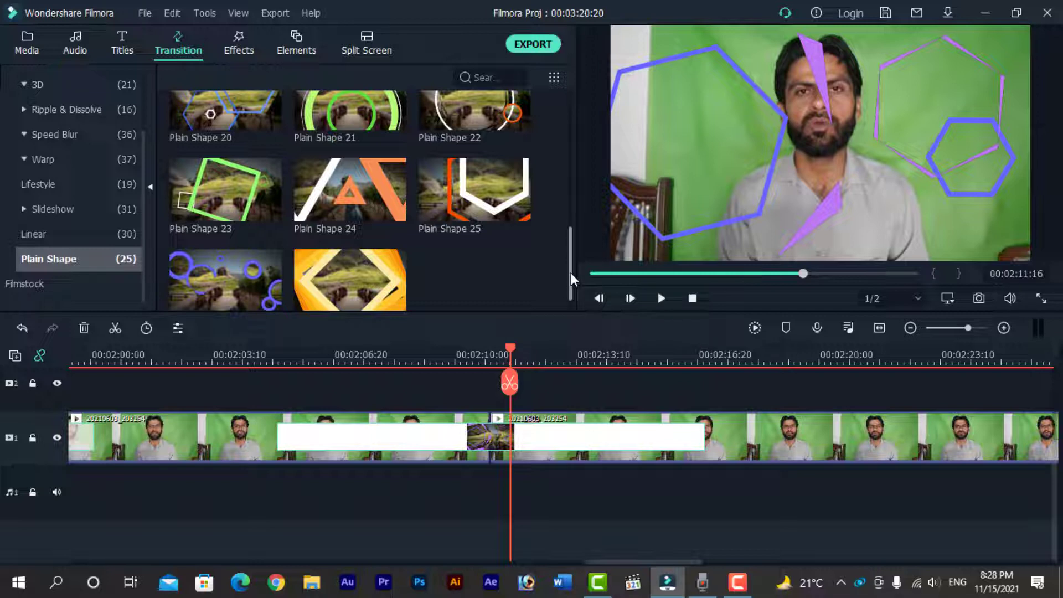
scroll(570, 273, "up", 1)
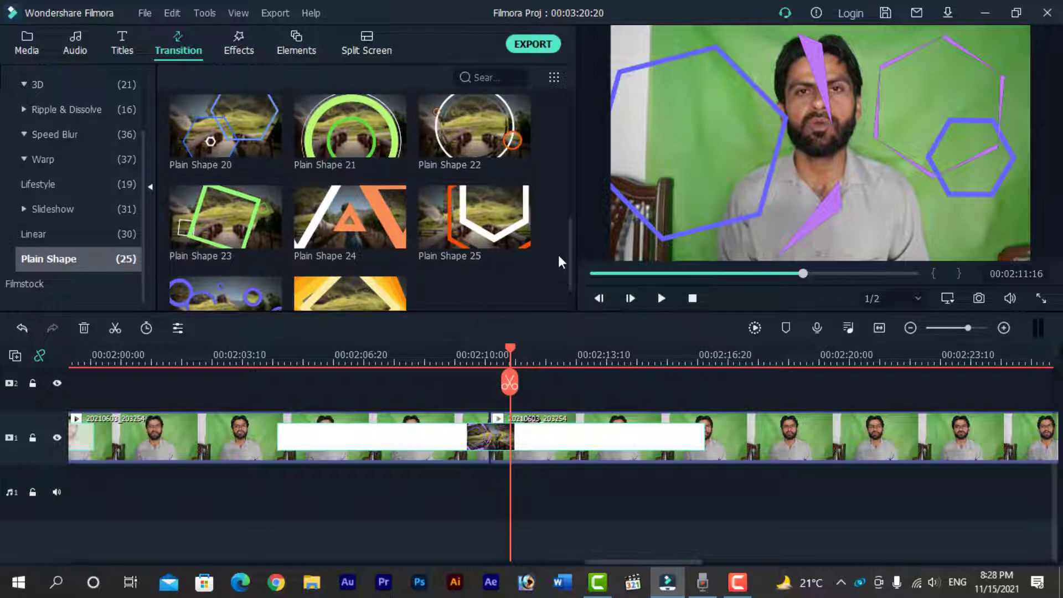
left_click_drag(570, 247, 566, 285)
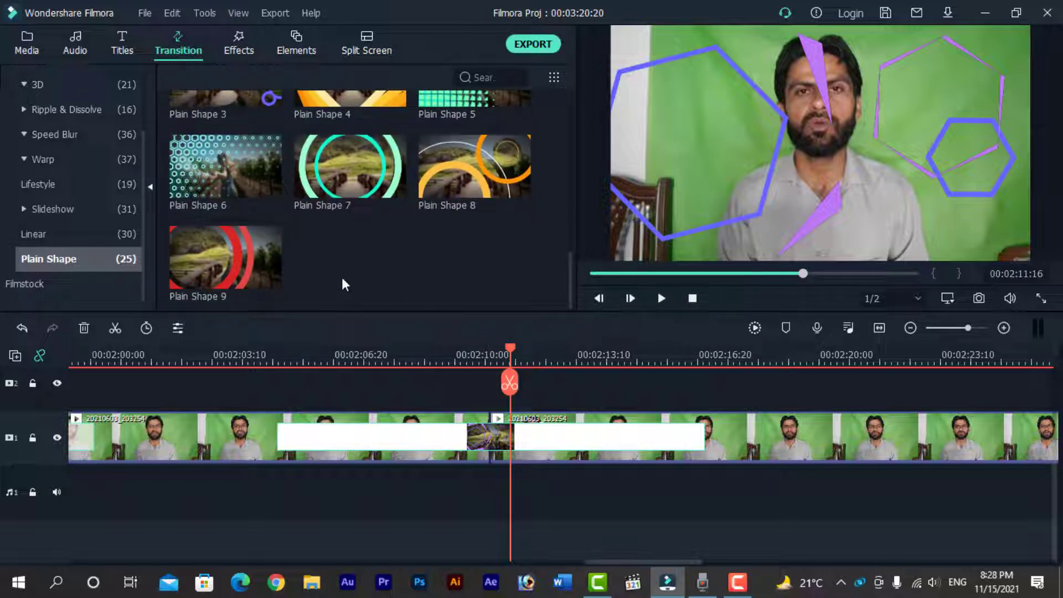
left_click_drag(233, 166, 595, 434)
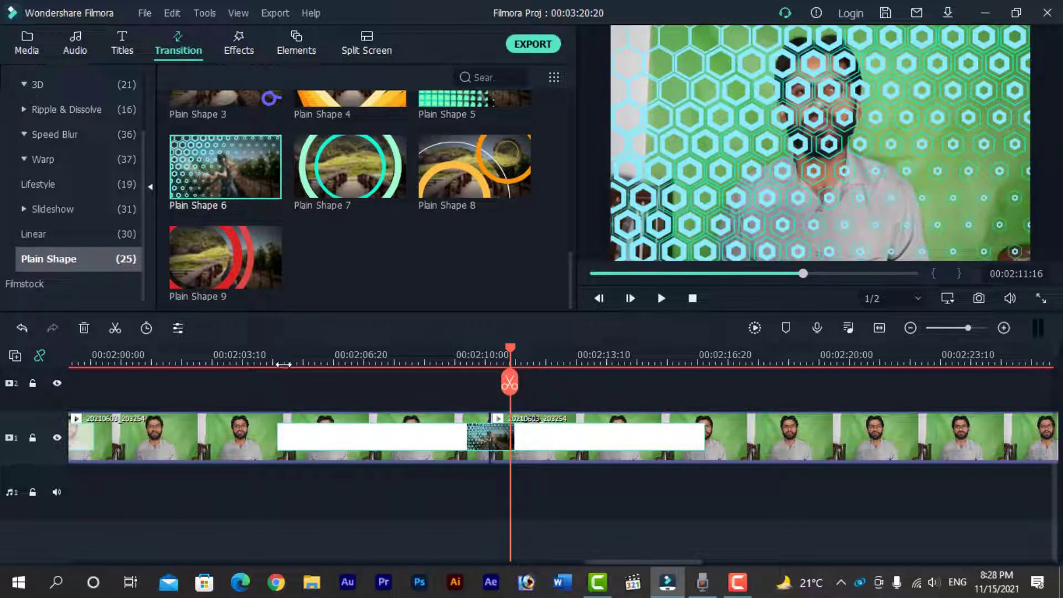
left_click(283, 364)
key("space")
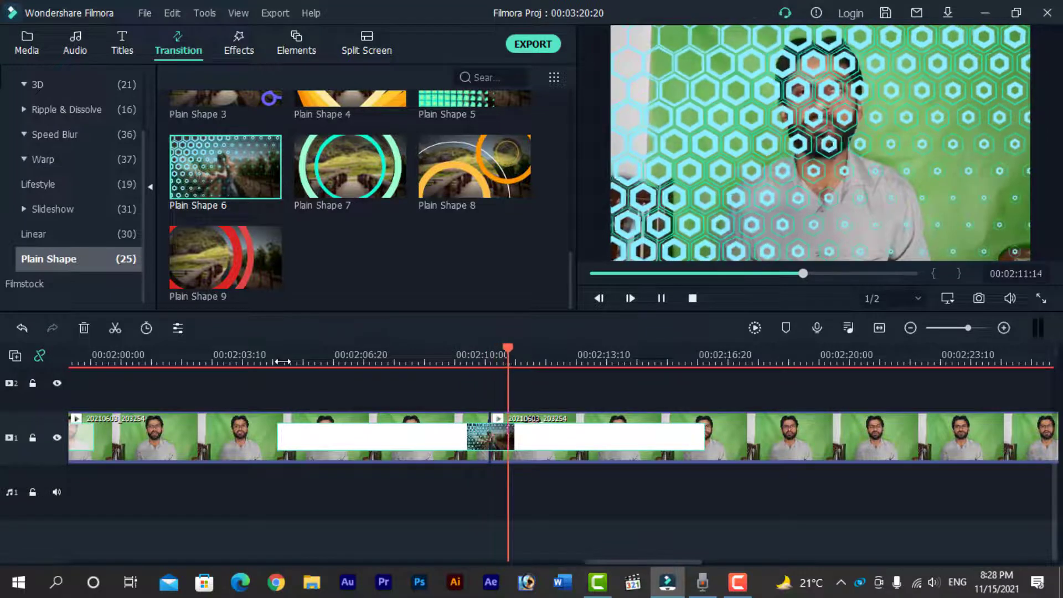
key("space")
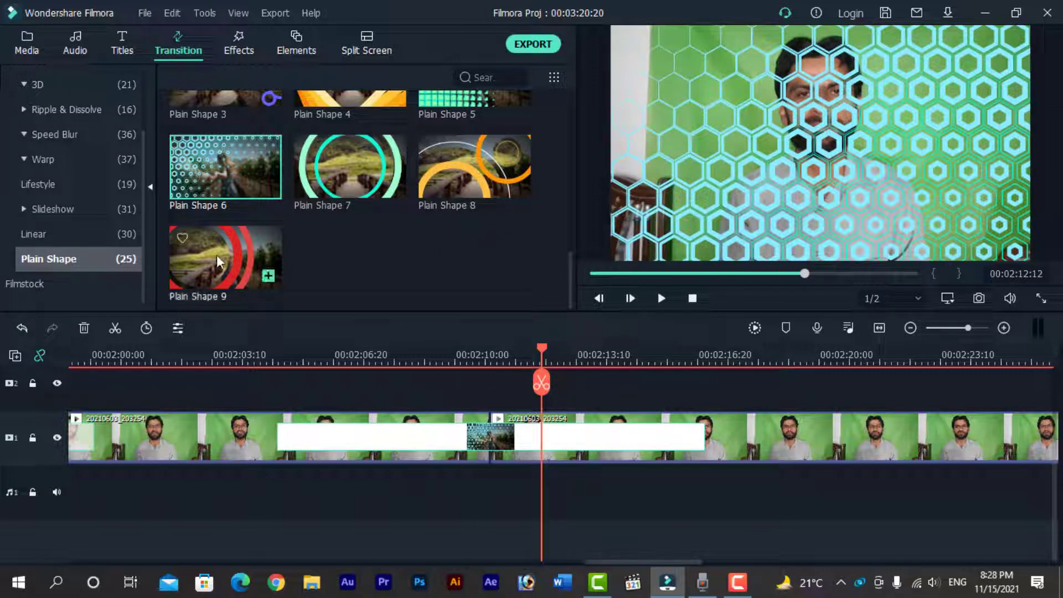
Replace the Plain Shape 6 transition at the 00:02:11:00 cut with Plain Shape 9 and preview it from 00:02:05:11
left_click_drag(217, 247, 492, 445)
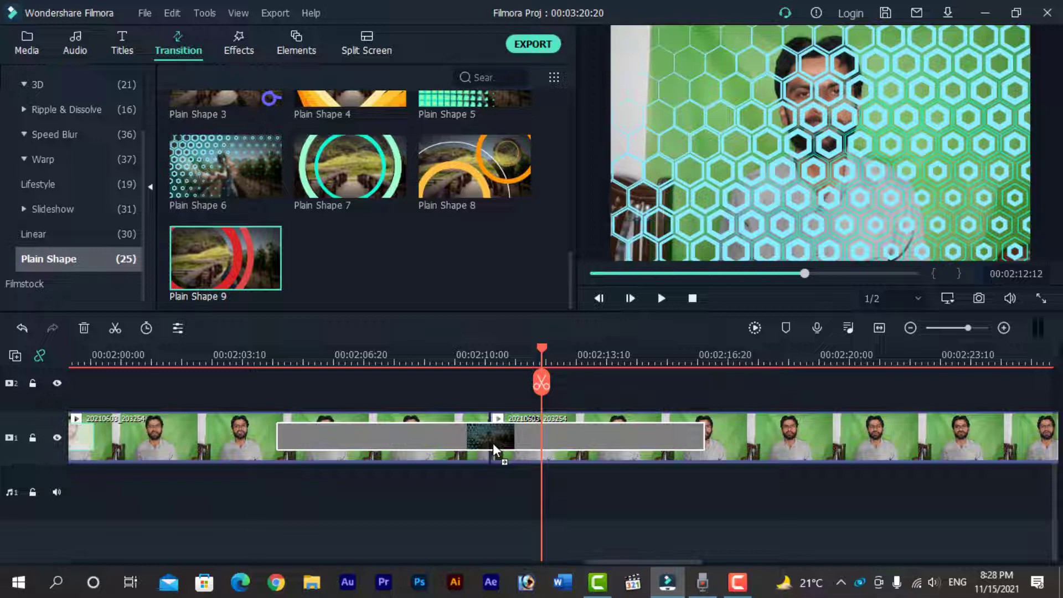
left_click_drag(493, 443, 493, 443)
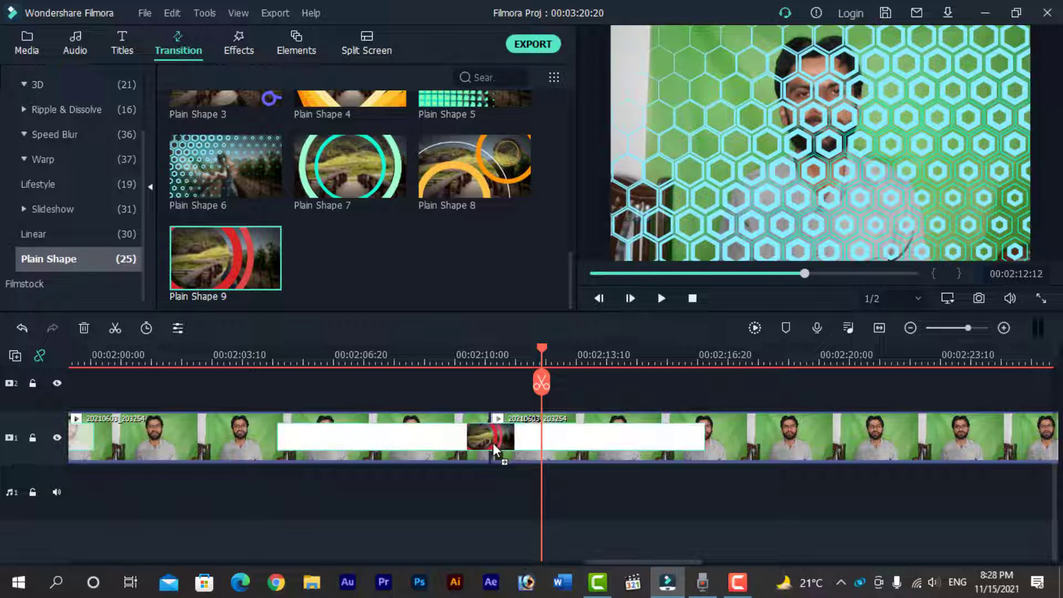
left_click(285, 359)
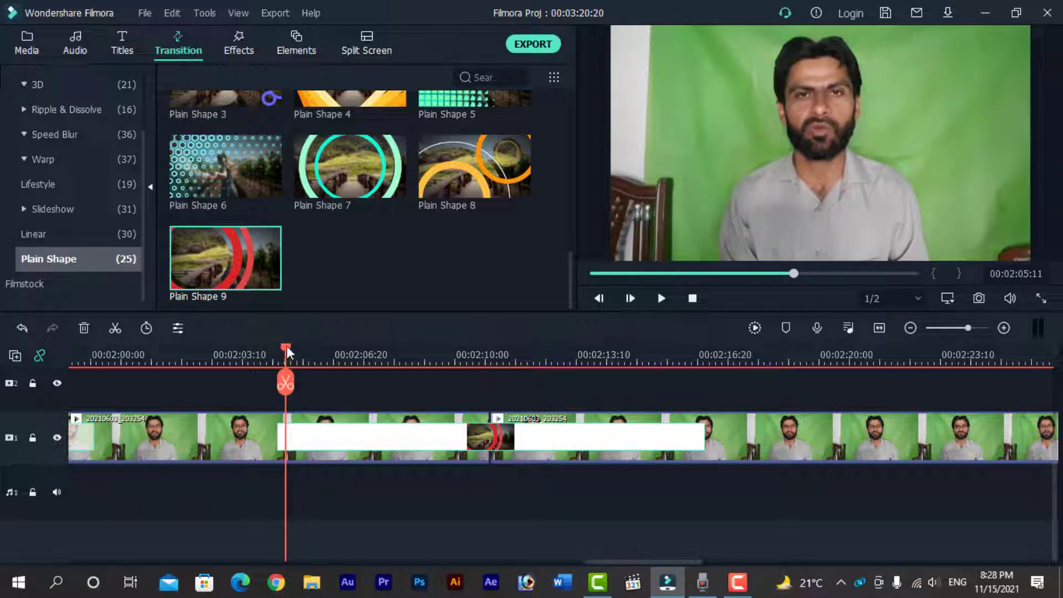
key("space")
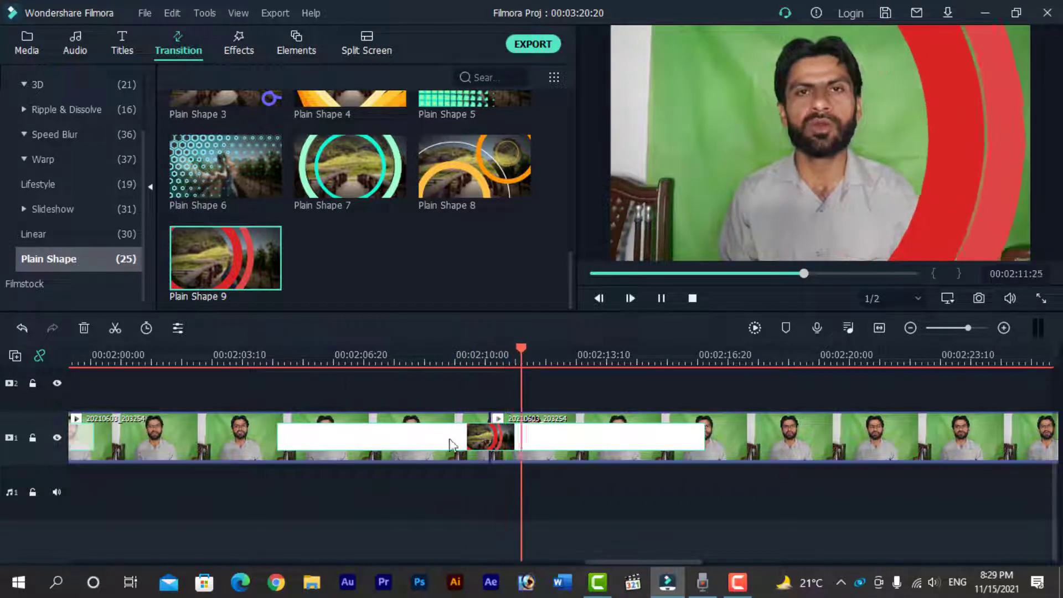
key("space")
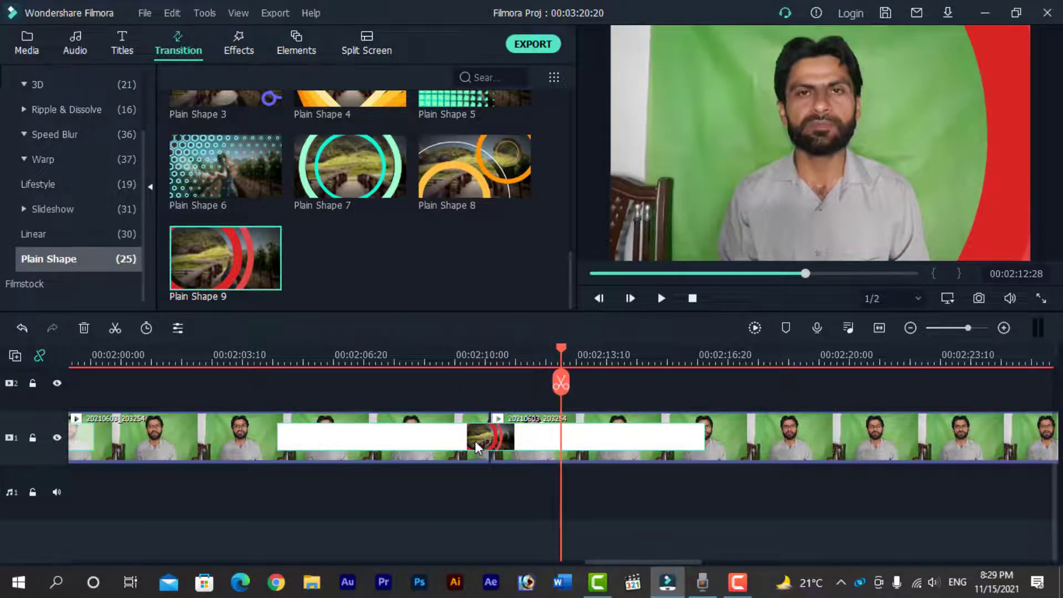
Set the duration of the Plain Shape 9 transition to 00:00:05:00
right_click(475, 441)
left_click(514, 527)
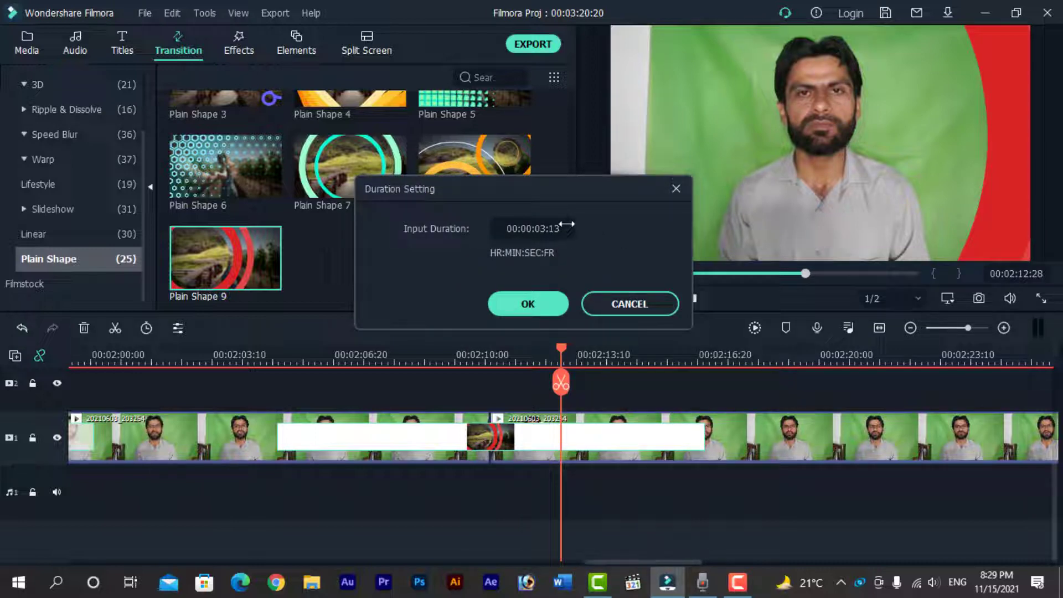
left_click(562, 264)
key("BackSpace")
type("5")
key("BackSpace")
key("BackSpace")
type("00")
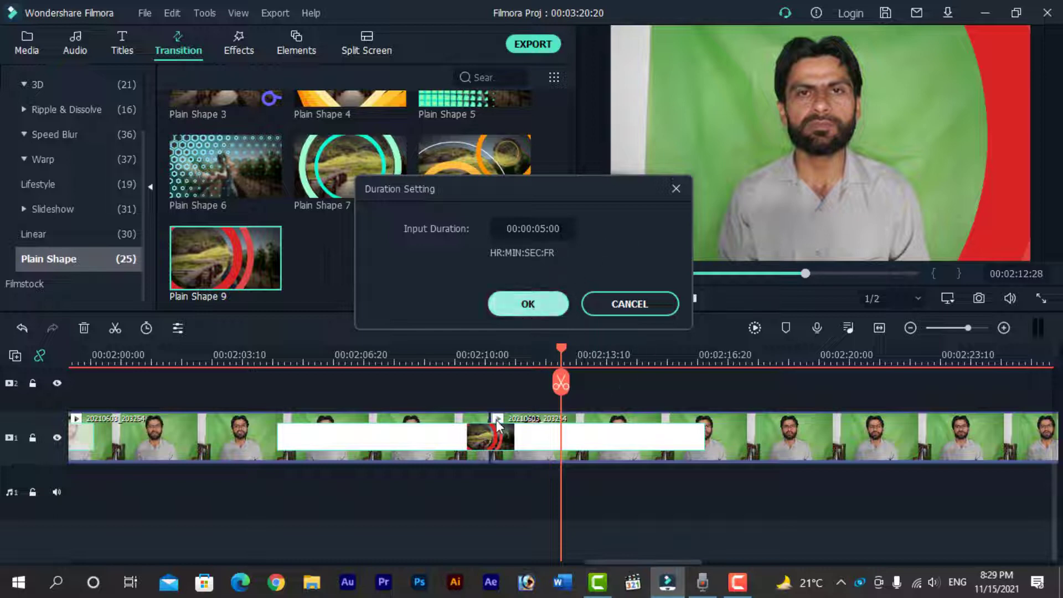
key("Return")
Preview the Plain Shape 9 transition from 00:02:08:17 across the cut, and browse back through the Plain Shape transitions
left_click(402, 361)
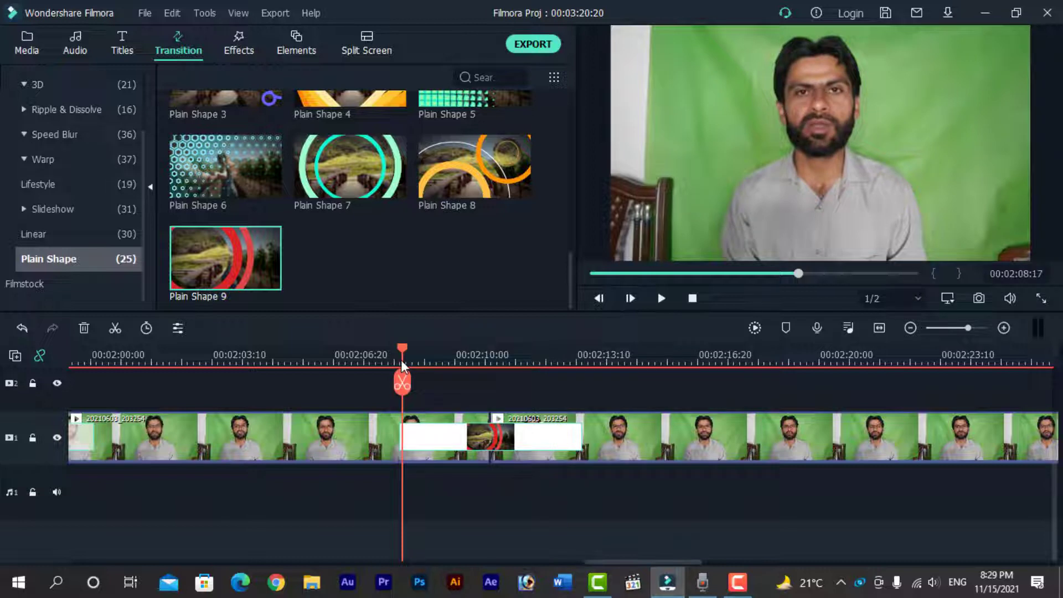
key("space")
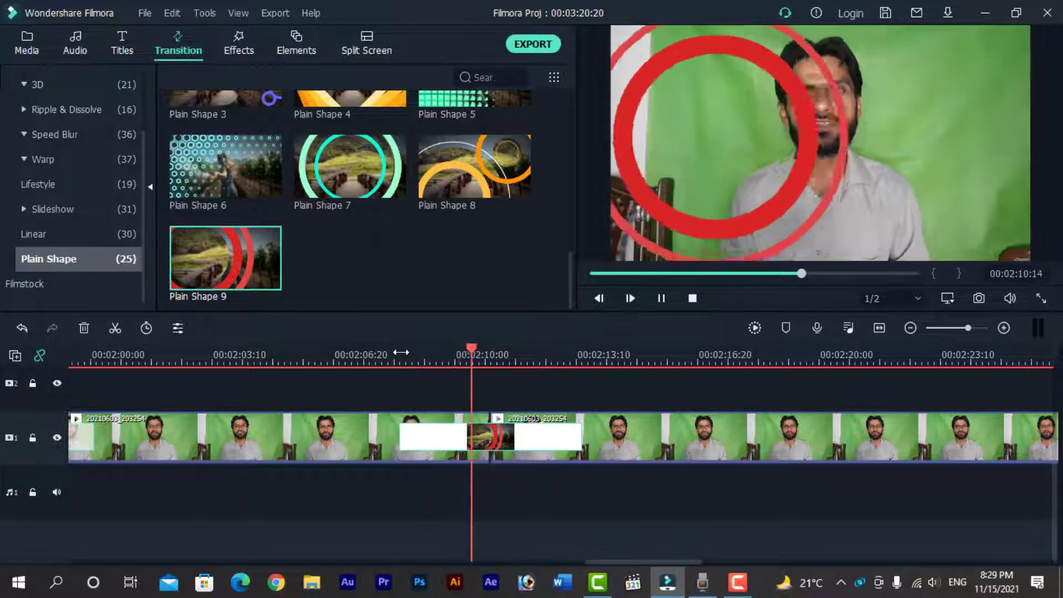
key("space")
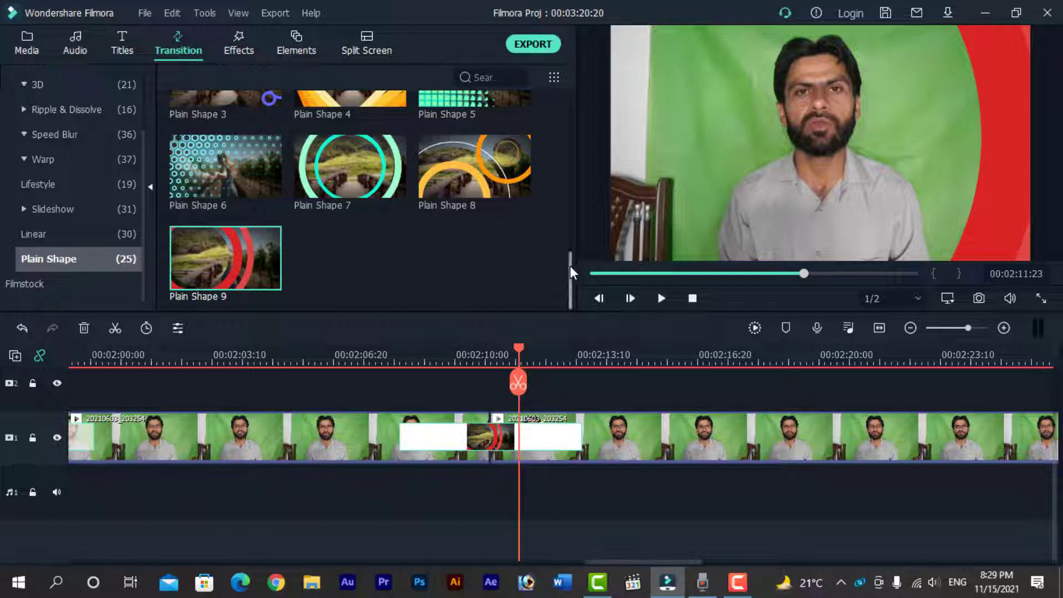
left_click_drag(570, 265, 573, 165)
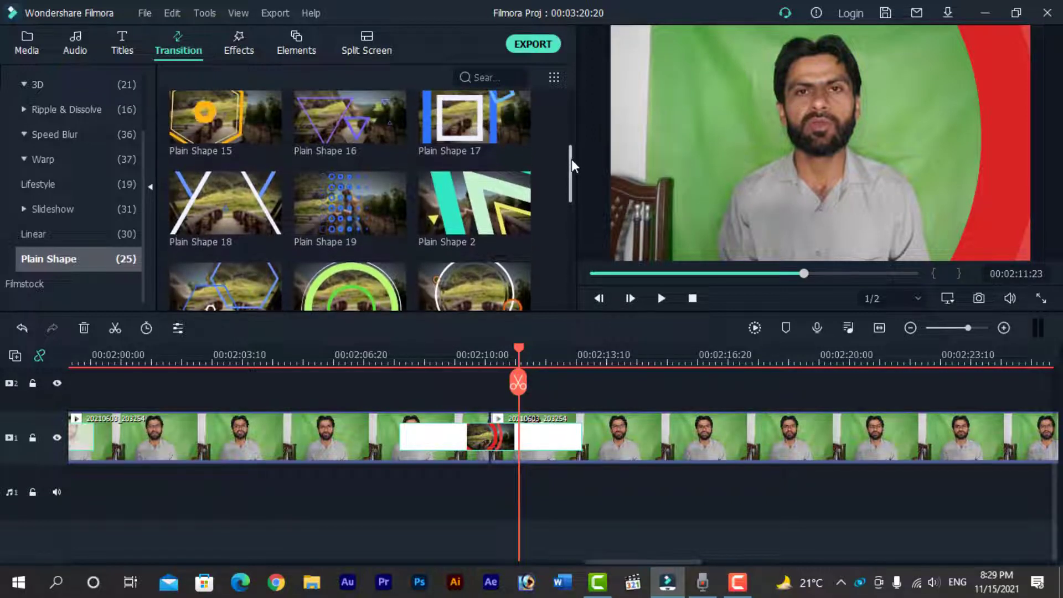